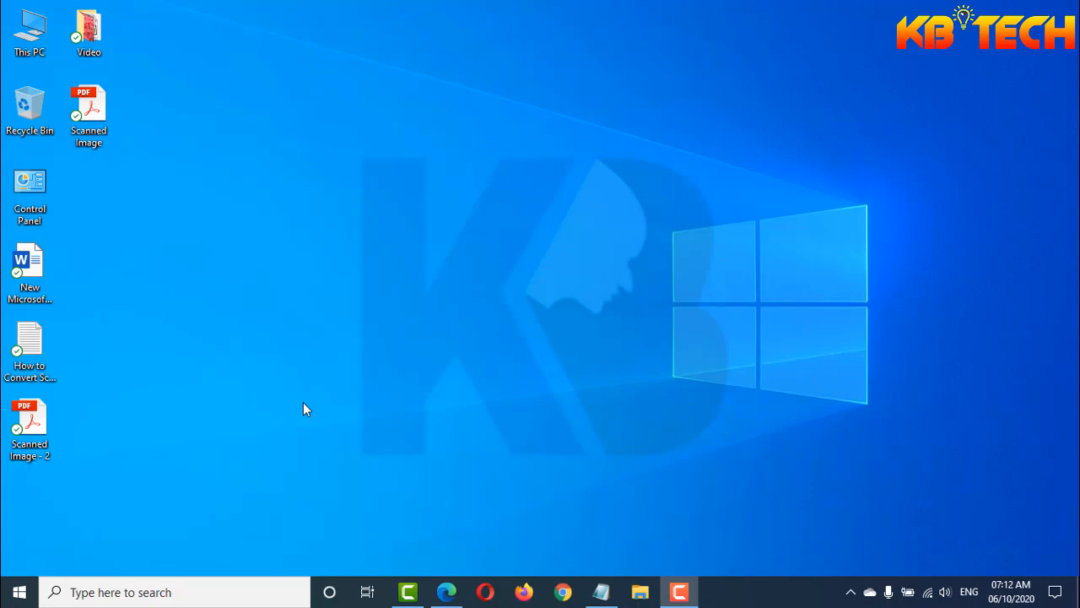
# Step: Open Word from the desktop and create a new blank document
pyautogui.click(116, 594)
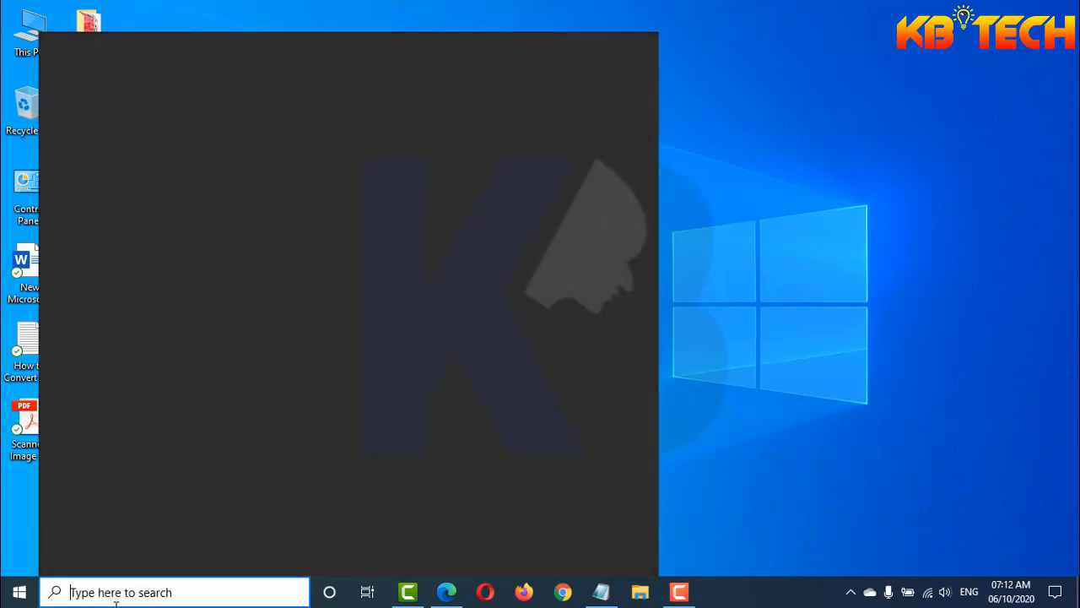
pyautogui.write('wor')
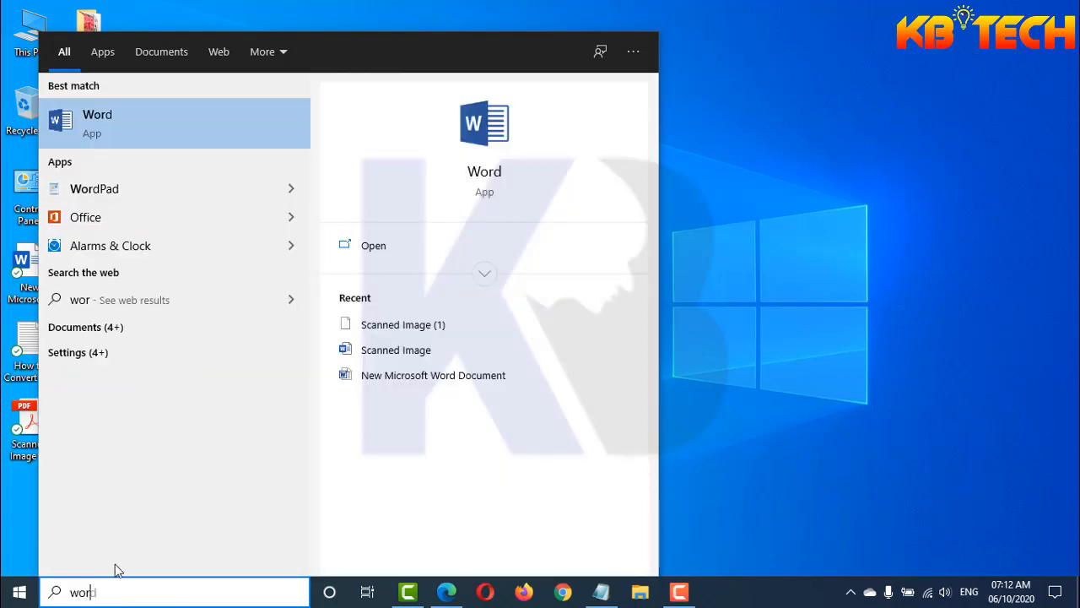
pyautogui.write('d')
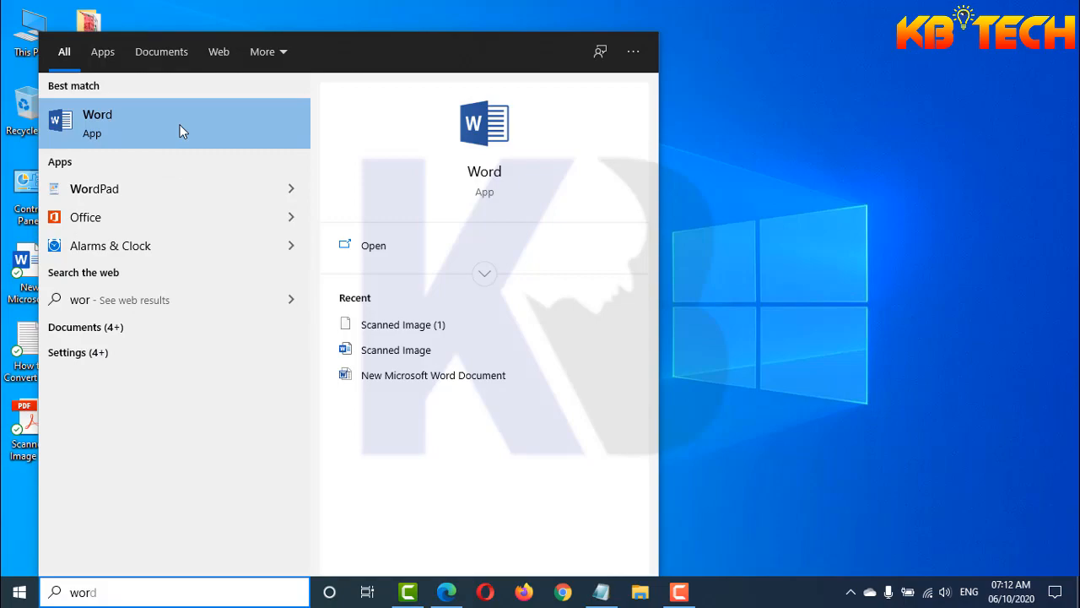
pyautogui.click(180, 131)
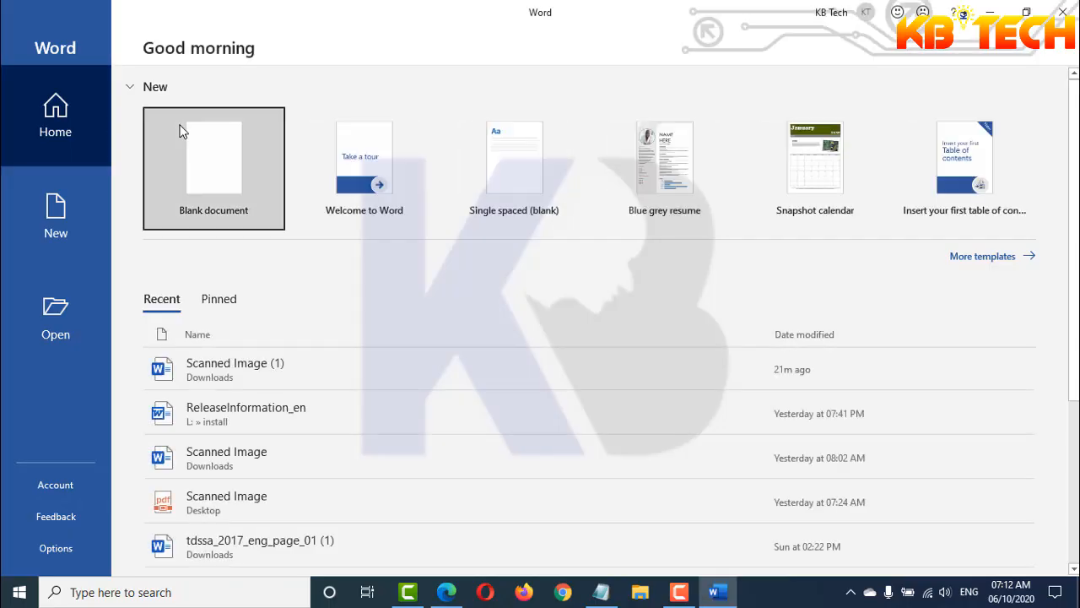
pyautogui.click(219, 176)
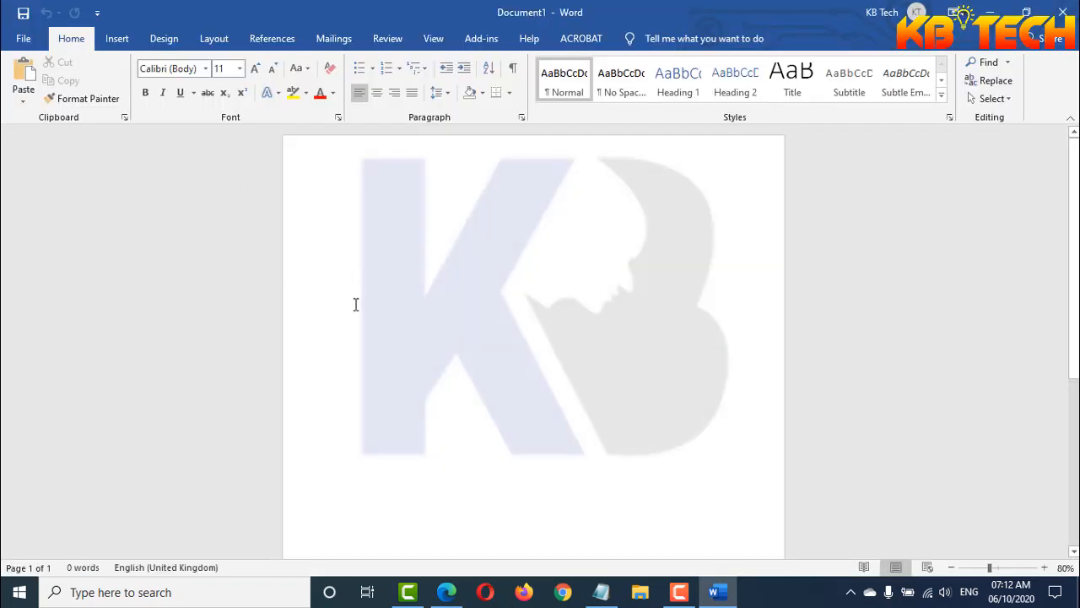
# Step: Set the blank document's page orientation to Landscape
pyautogui.click(218, 45)
pyautogui.click(70, 104)
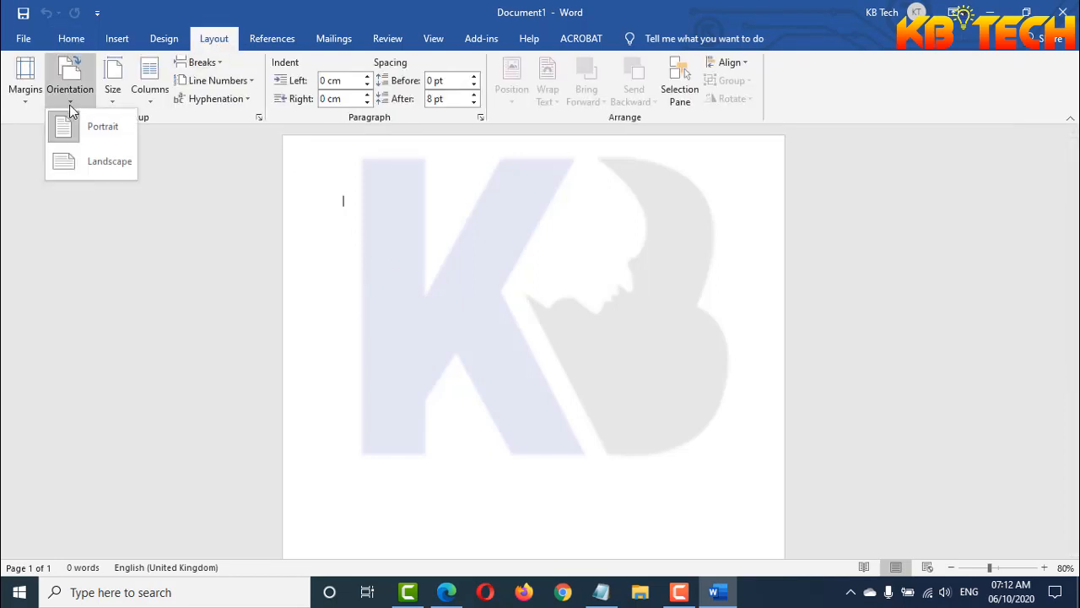
pyautogui.click(98, 162)
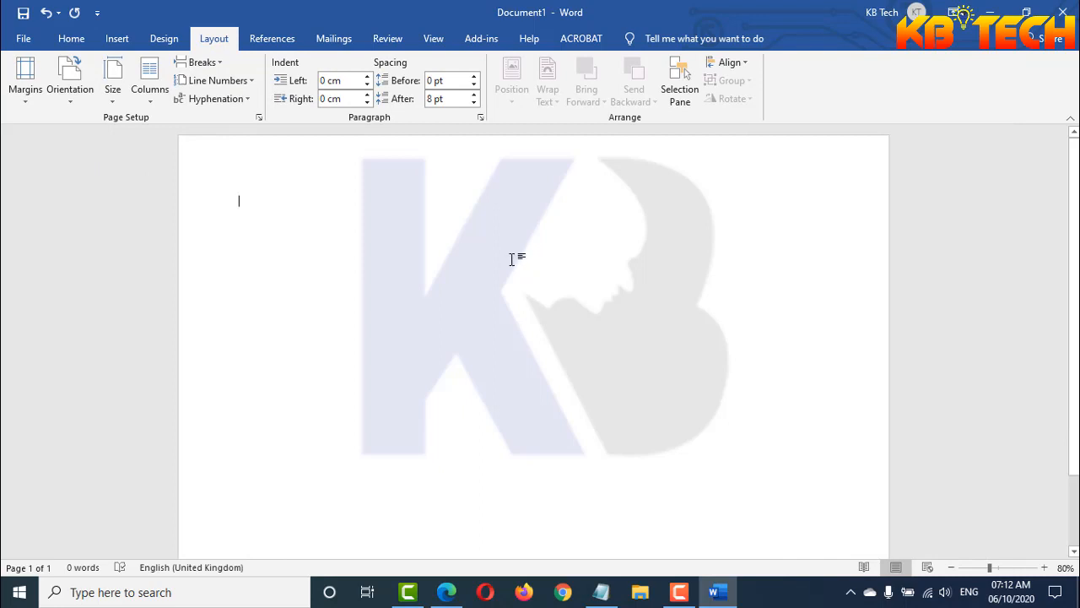
pyautogui.click(998, 568)
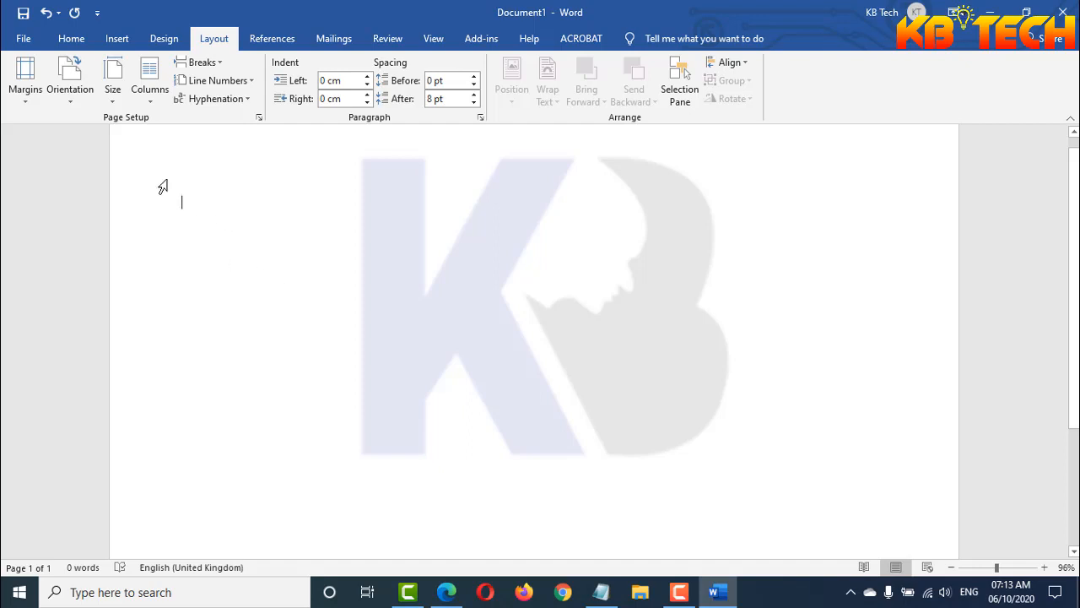
pyautogui.click(117, 39)
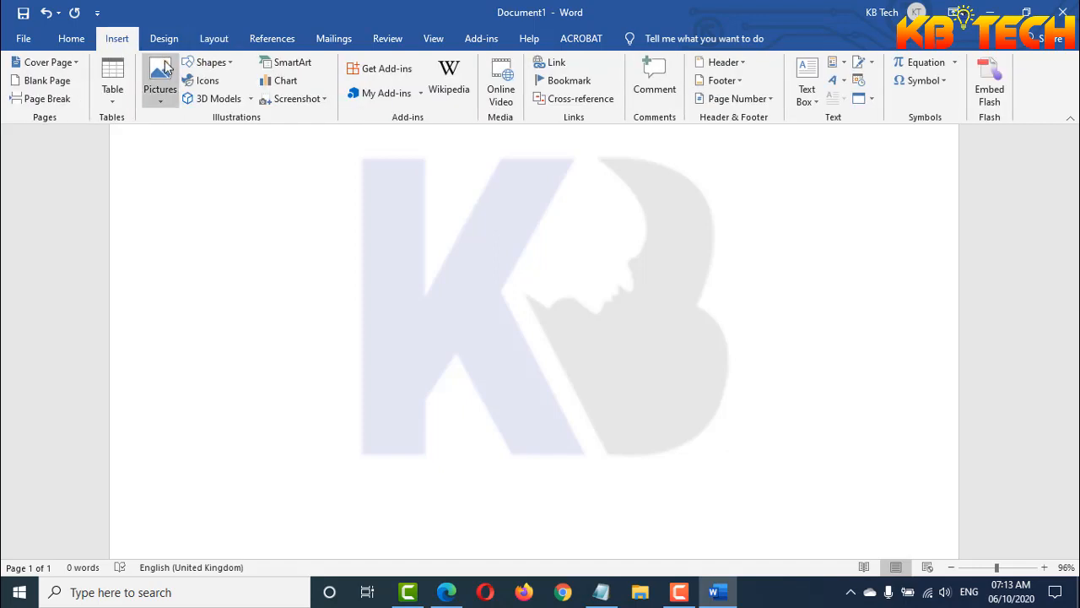
pyautogui.click(251, 101)
pyautogui.click(252, 103)
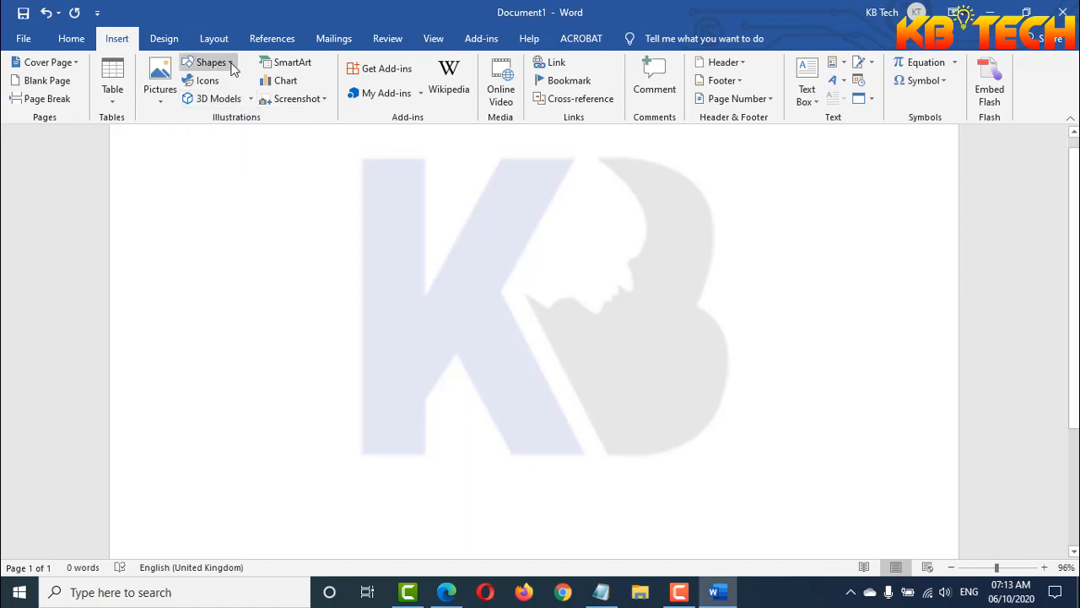
pyautogui.click(229, 63)
pyautogui.click(229, 63)
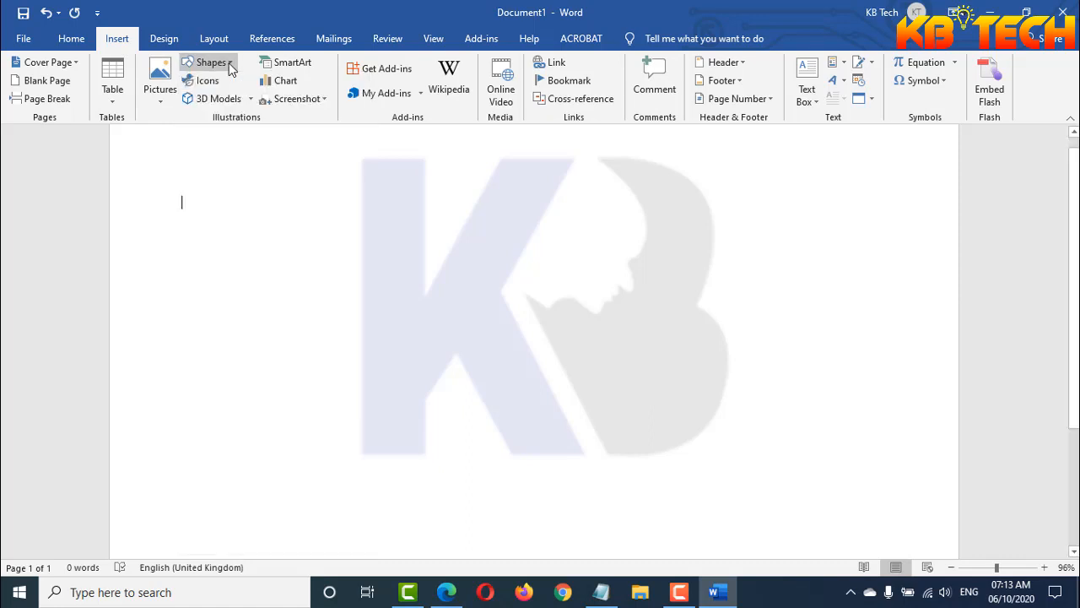
# Step: Start inserting a picture from Online Pictures and look through the available picture categories
pyautogui.click(161, 99)
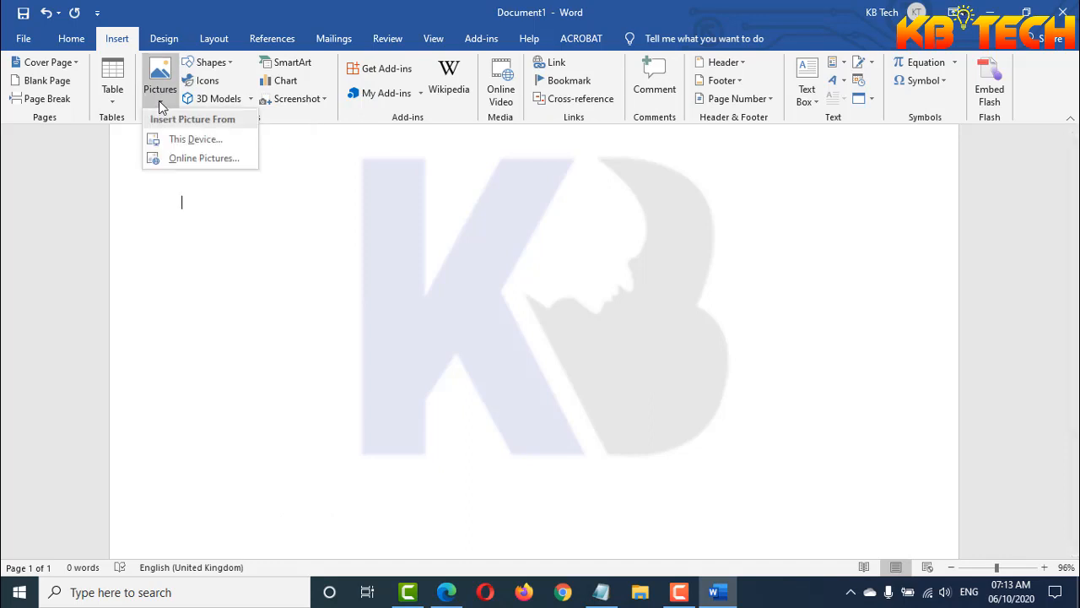
pyautogui.click(227, 163)
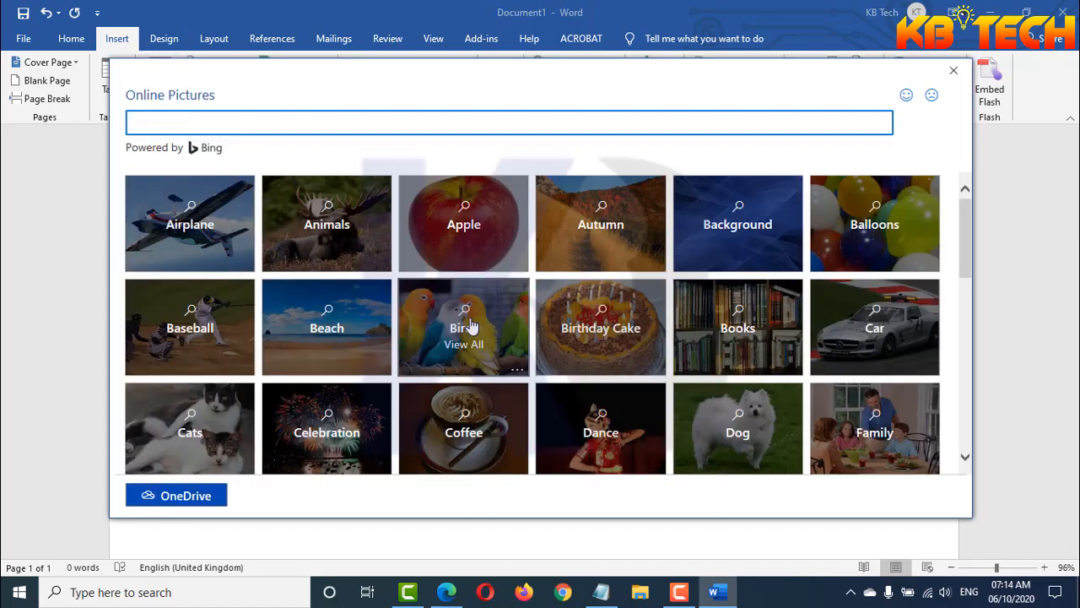
pyautogui.scroll(-10, 471, 327)
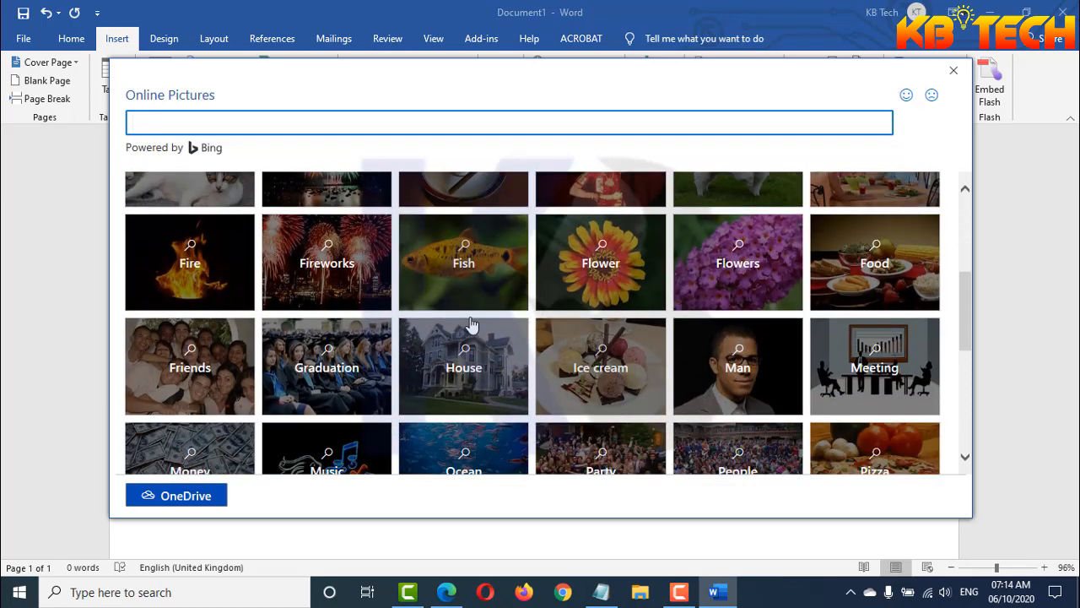
pyautogui.scroll(-2, 471, 326)
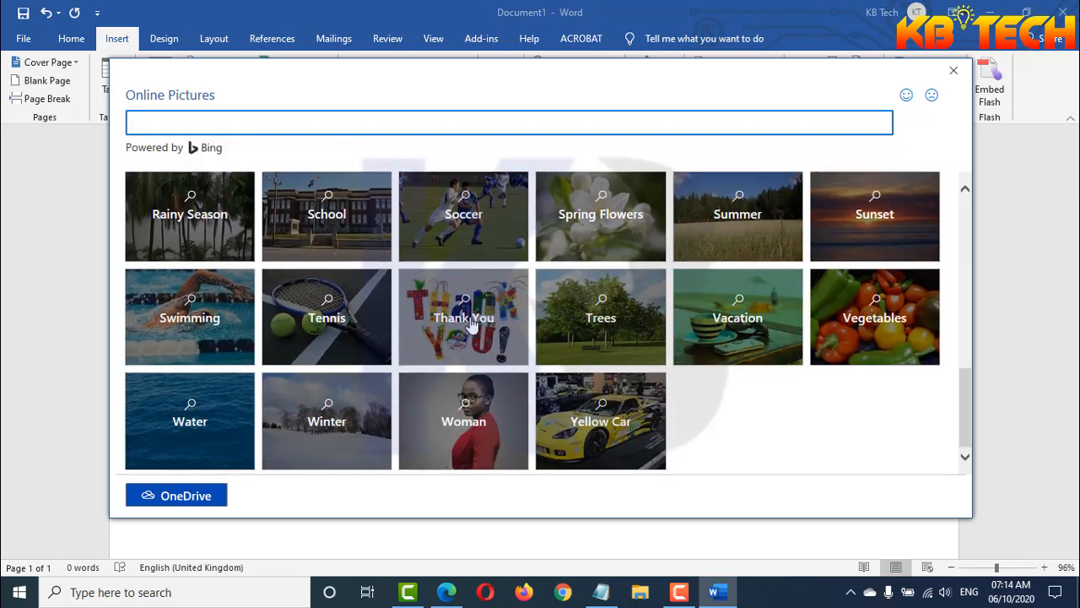
pyautogui.scroll(12, 471, 325)
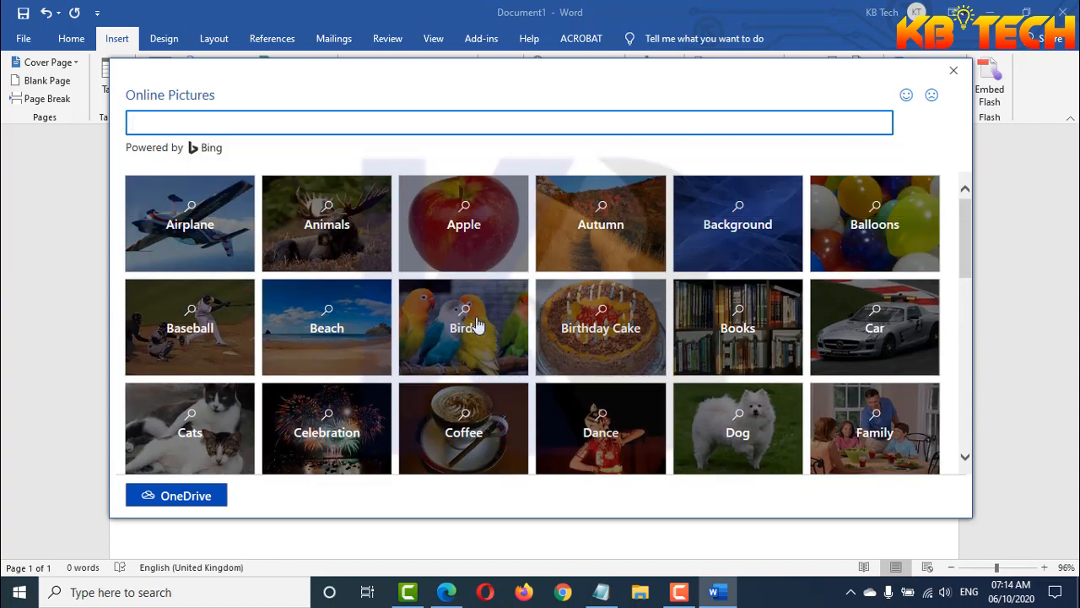
# Step: Browse the online pictures in the Airplane category and return to the category overview
pyautogui.click(211, 243)
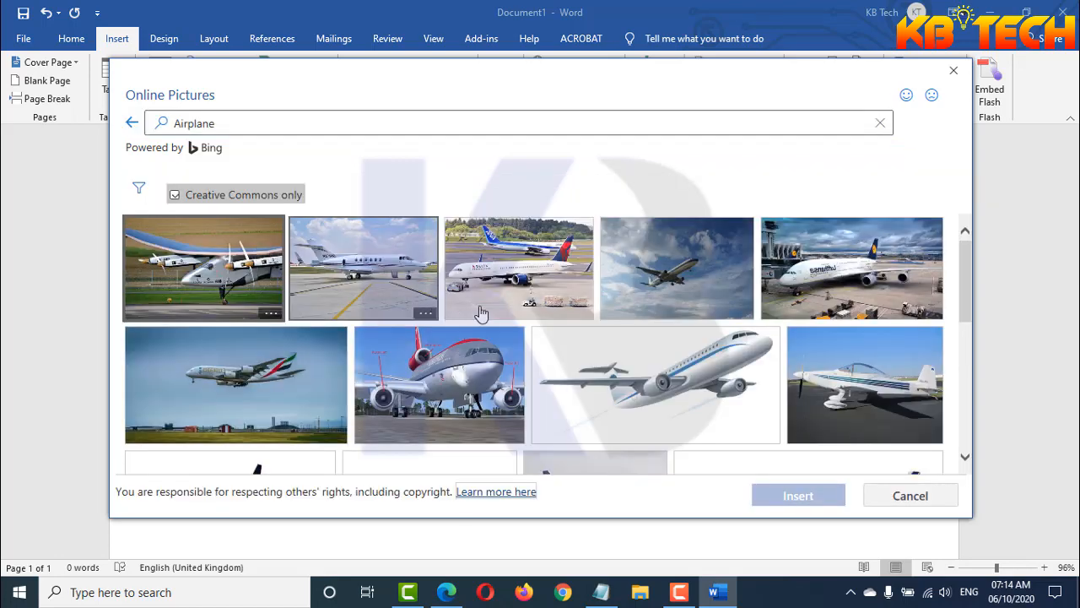
pyautogui.scroll(-8, 697, 371)
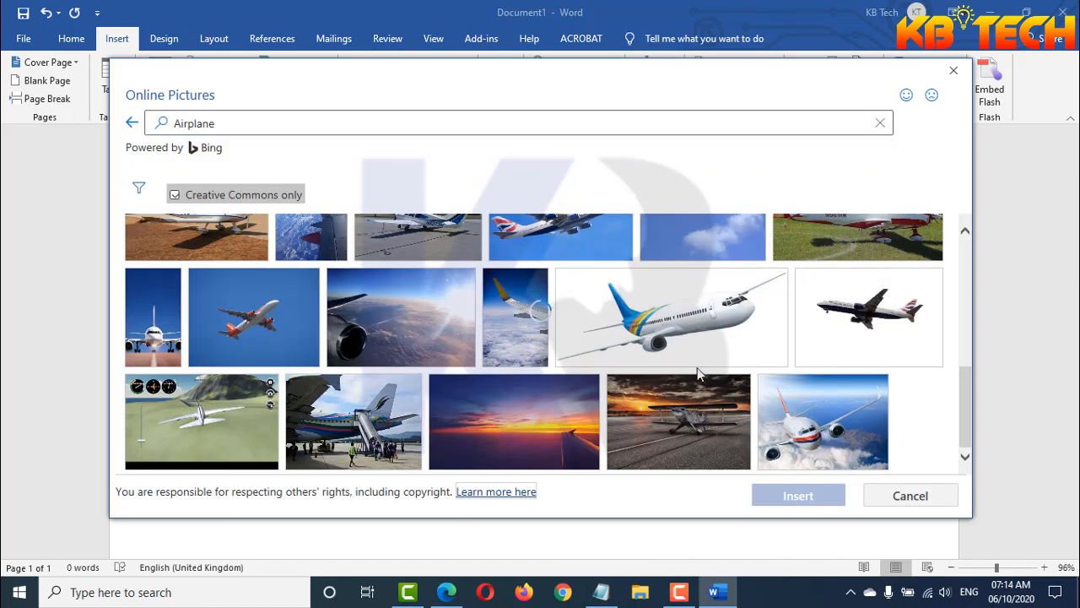
pyautogui.scroll(-15, 697, 371)
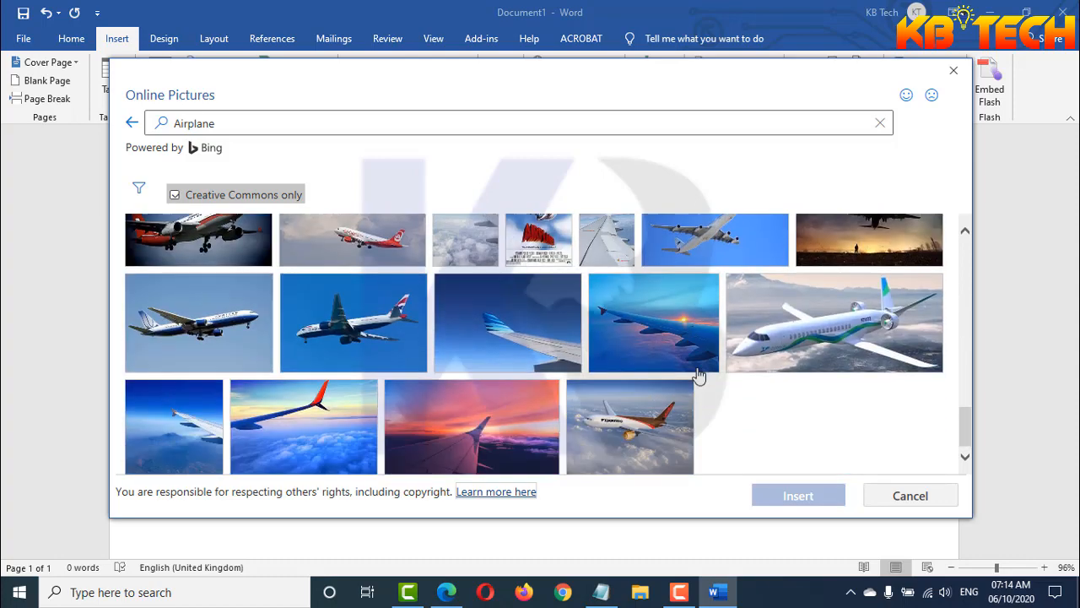
pyautogui.scroll(-10, 698, 374)
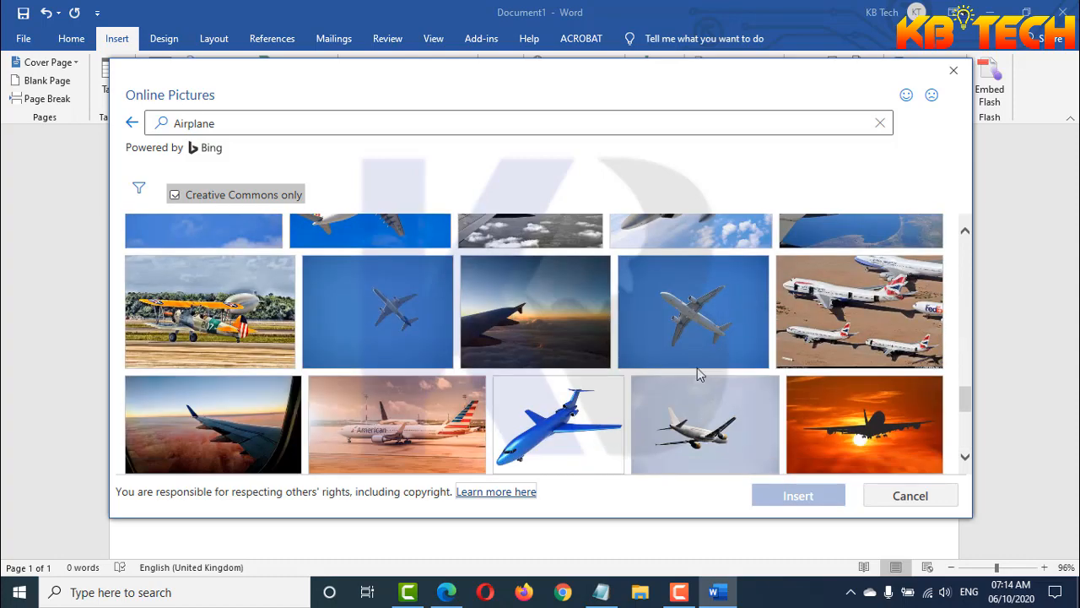
pyautogui.scroll(10, 697, 374)
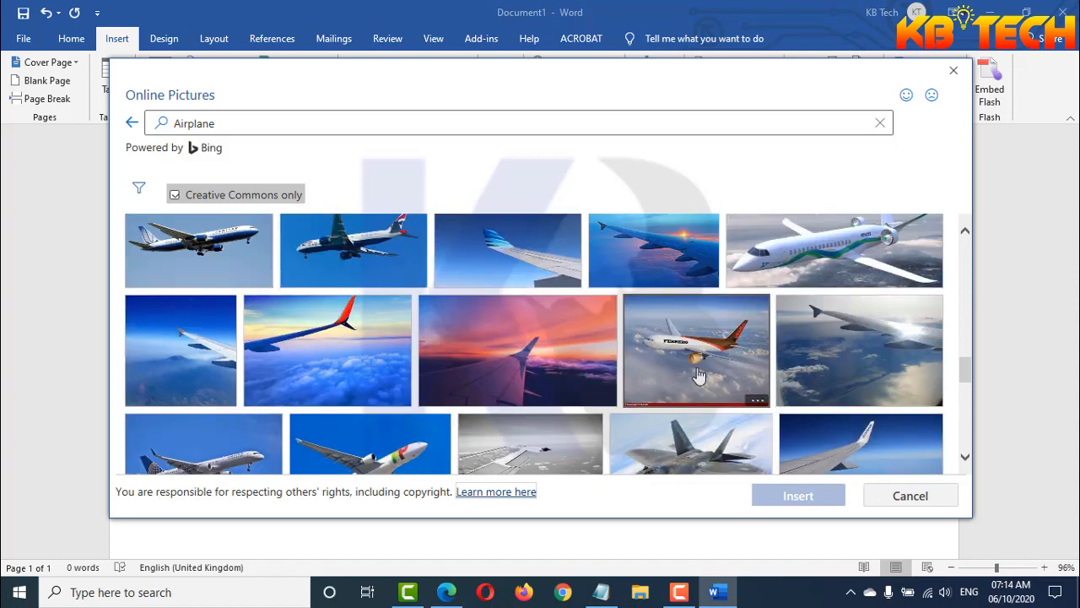
pyautogui.scroll(10, 699, 376)
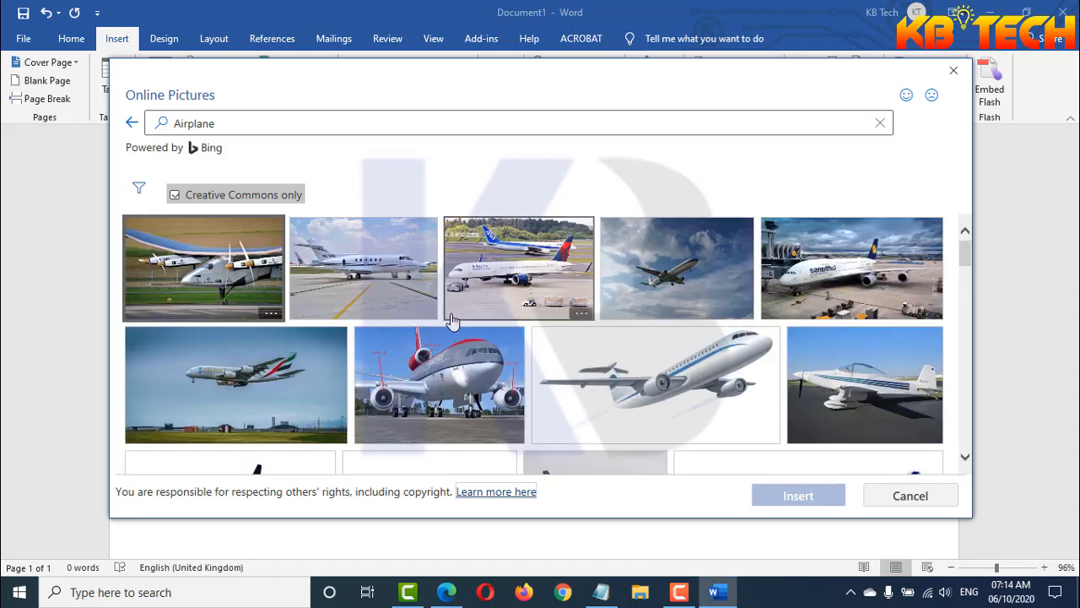
pyautogui.click(133, 125)
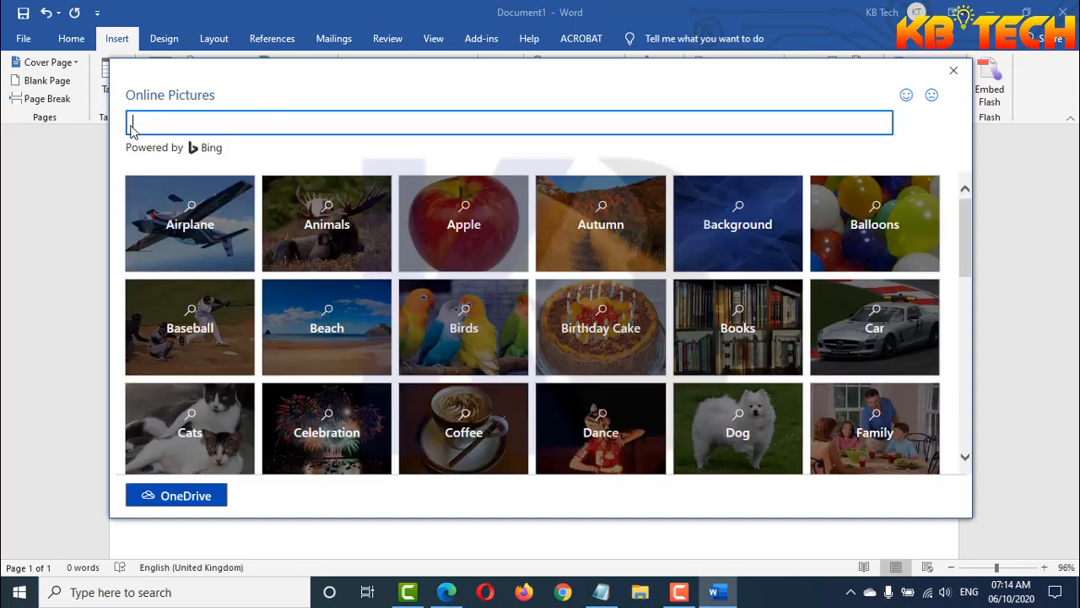
# Step: Browse the Apple category and select the picture of a single speckled red apple on a white background
pyautogui.click(472, 243)
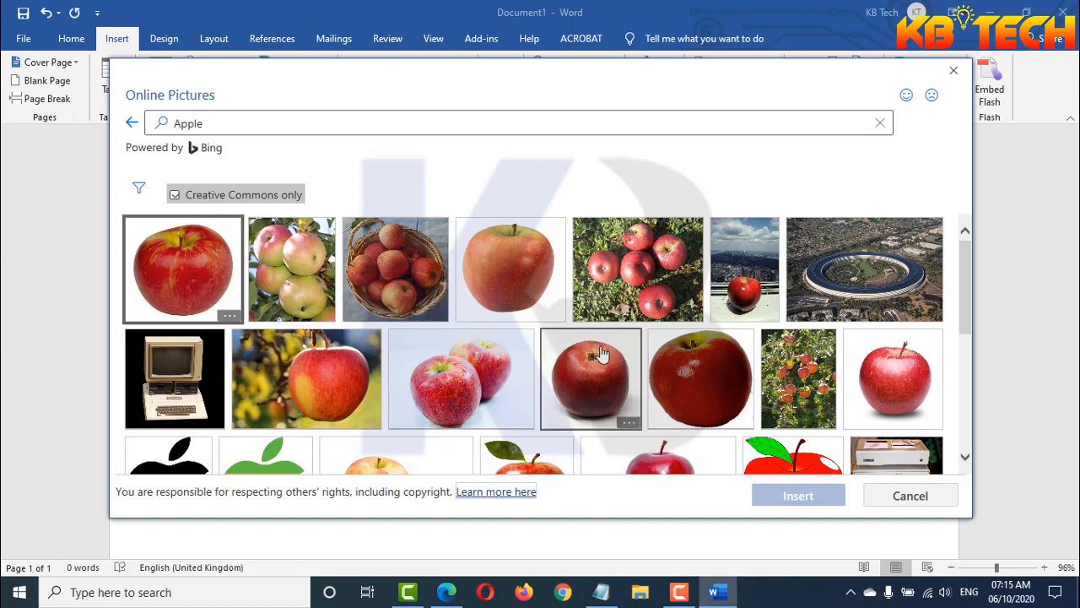
pyautogui.scroll(-2, 602, 355)
pyautogui.scroll(-1, 602, 354)
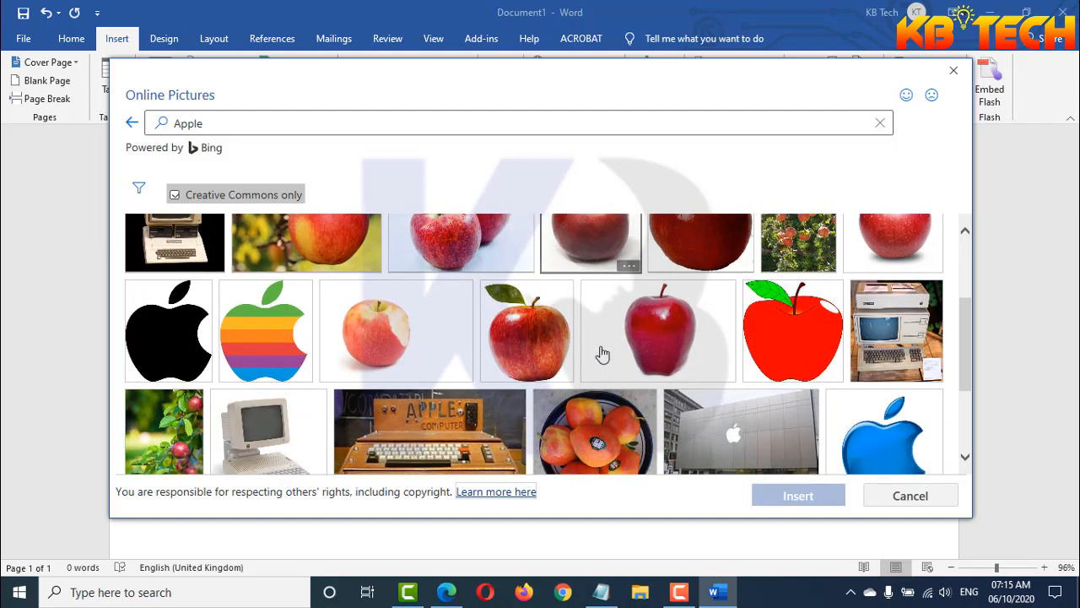
pyautogui.scroll(1, 602, 355)
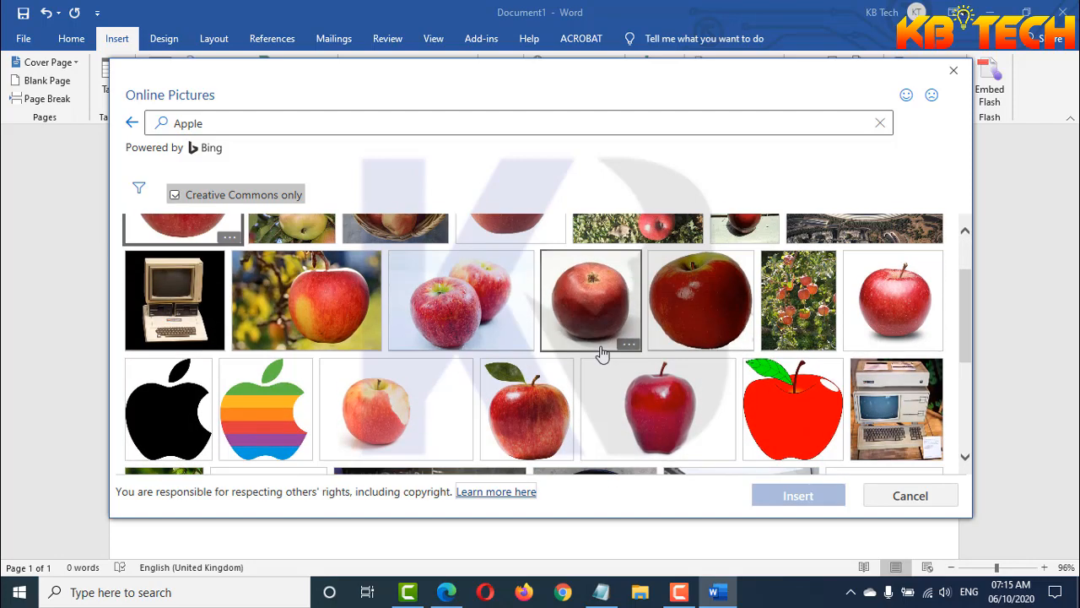
pyautogui.scroll(-2, 601, 355)
pyautogui.scroll(-4, 602, 354)
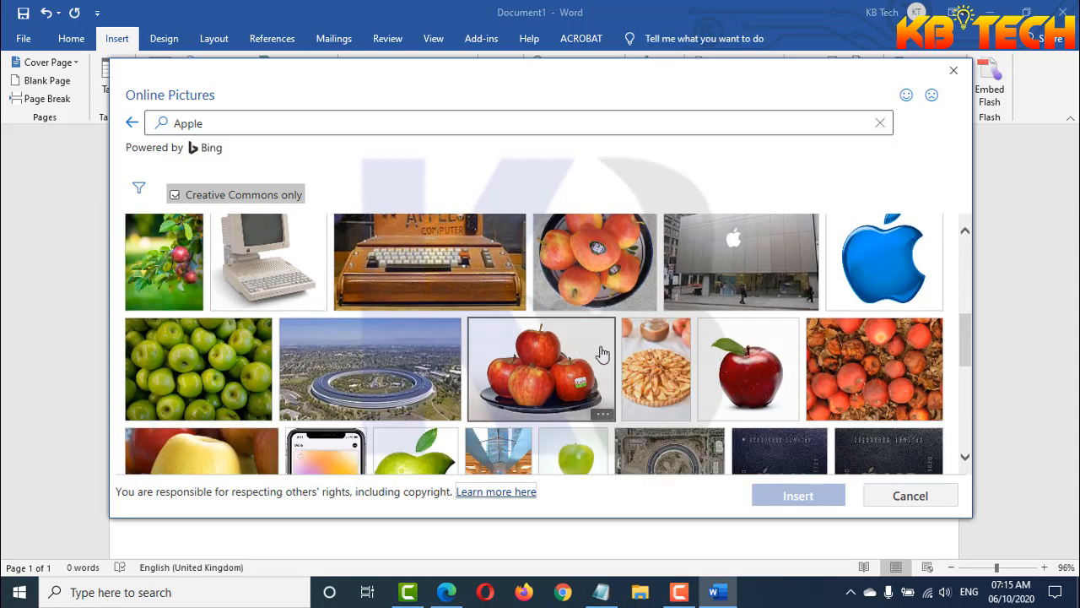
pyautogui.scroll(-3, 602, 355)
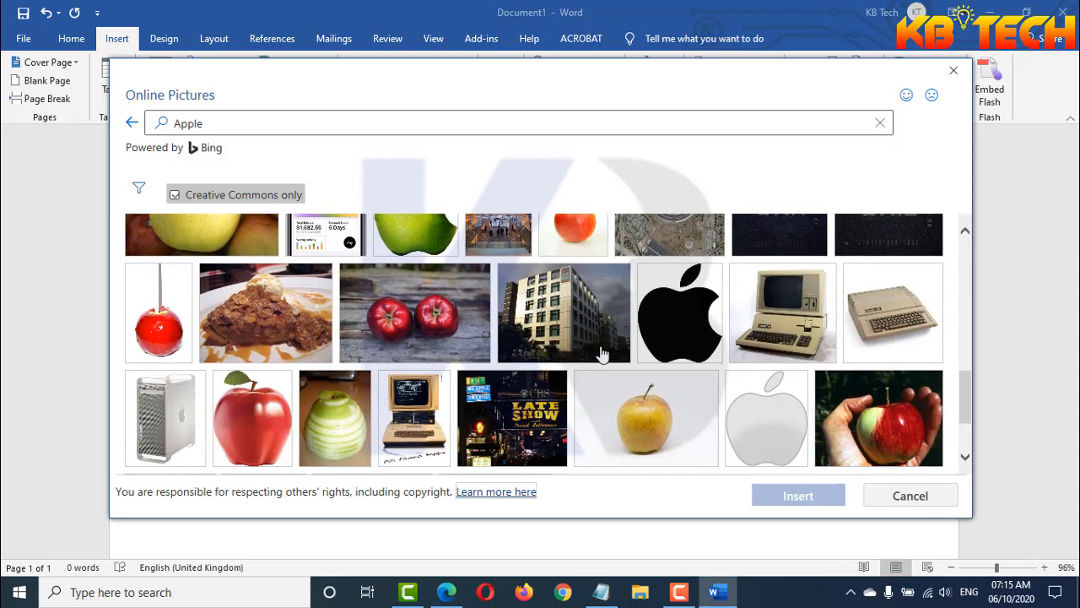
pyautogui.scroll(-1, 358, 412)
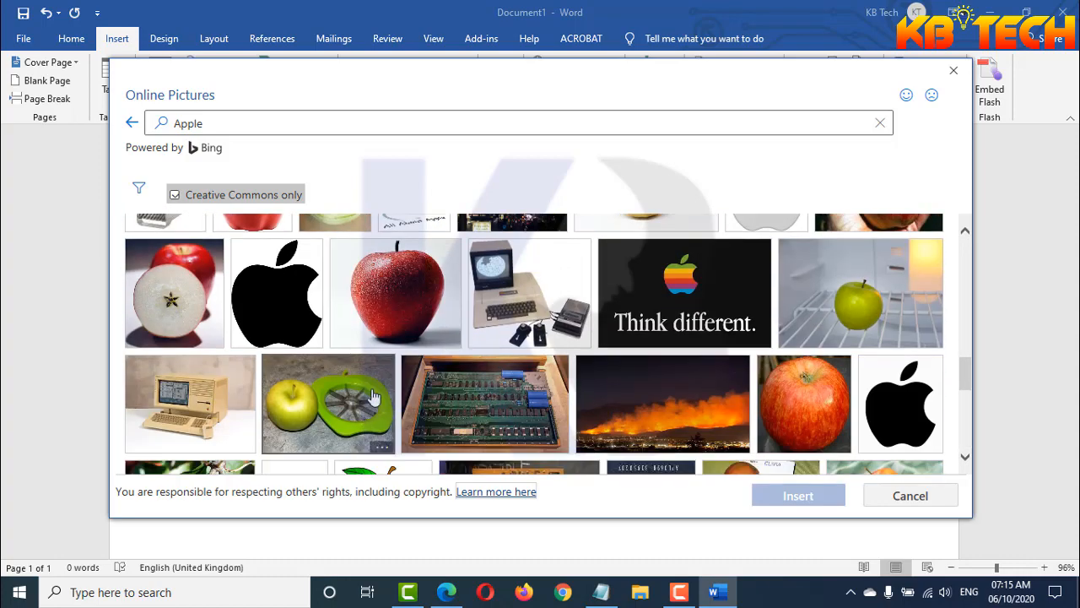
pyautogui.click(399, 305)
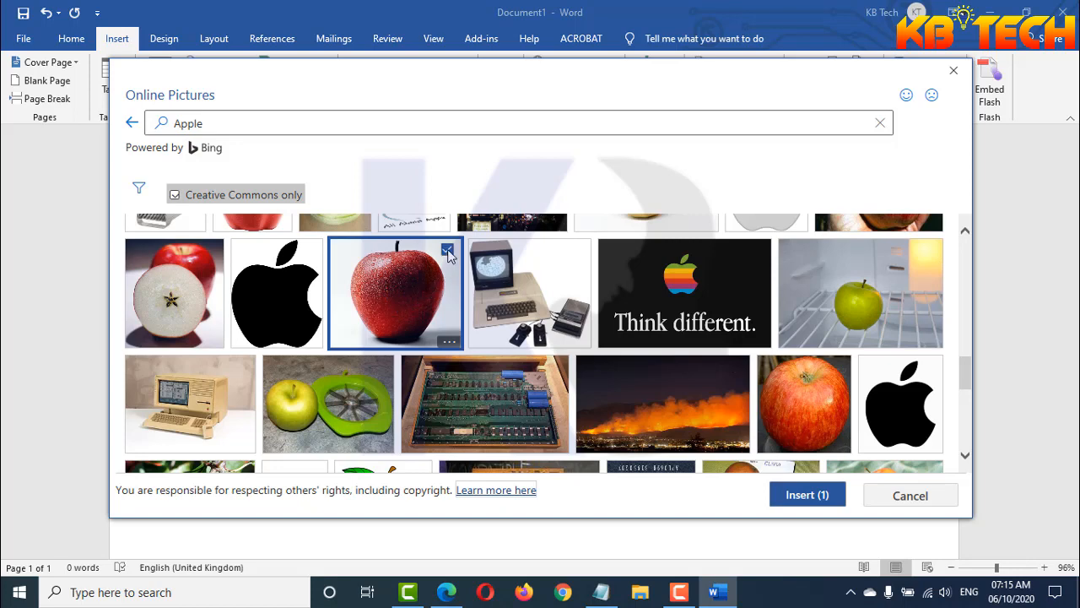
# Step: Deselect and reselect the speckled red apple picture, and temporarily add the halved apple picture to the selection
pyautogui.click(412, 280)
pyautogui.click(387, 295)
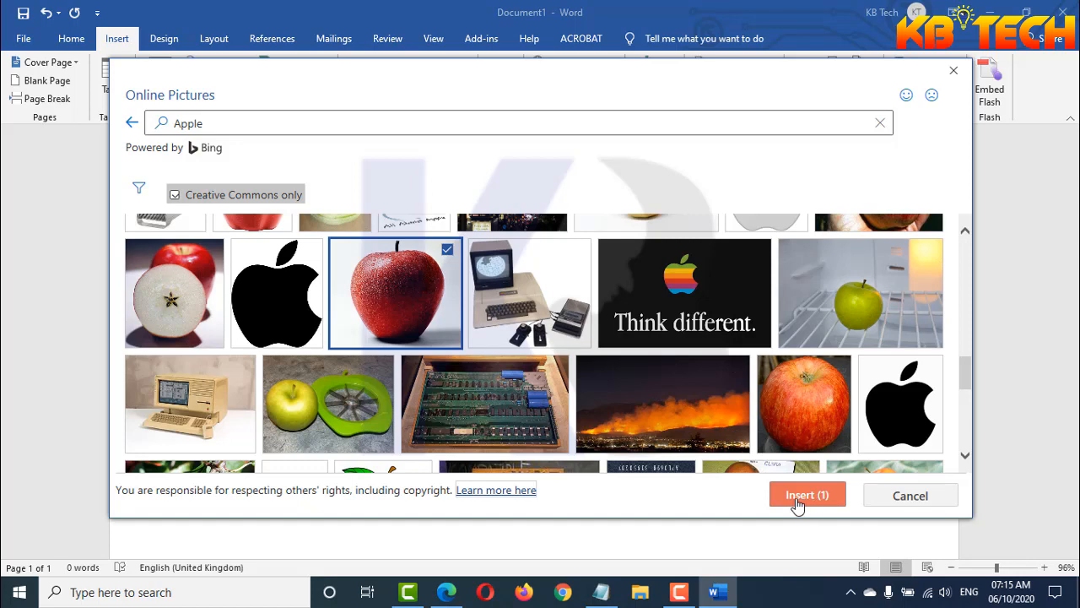
pyautogui.click(410, 286)
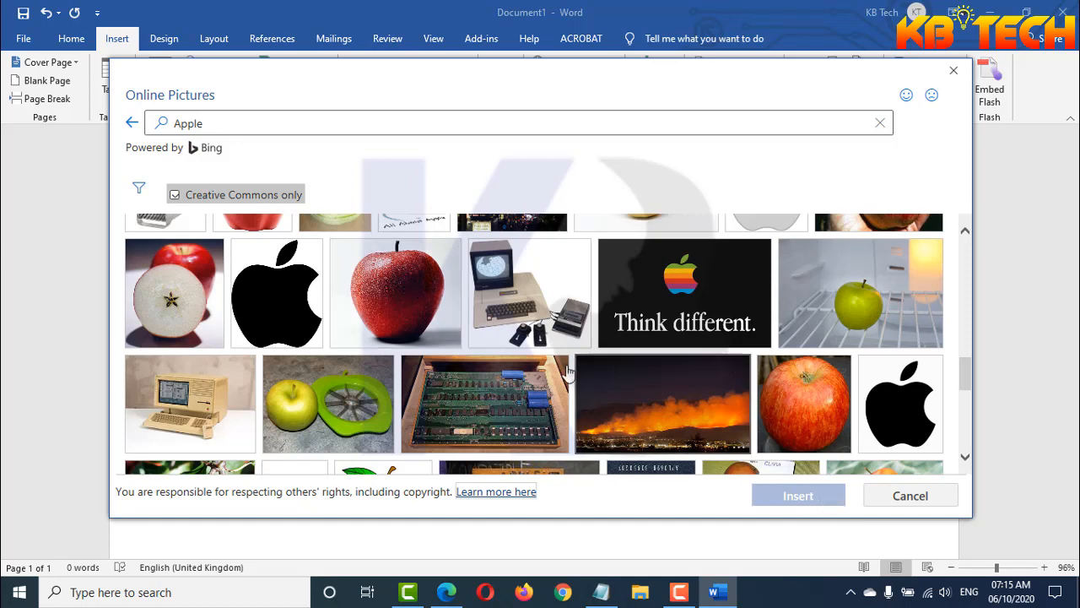
pyautogui.click(413, 299)
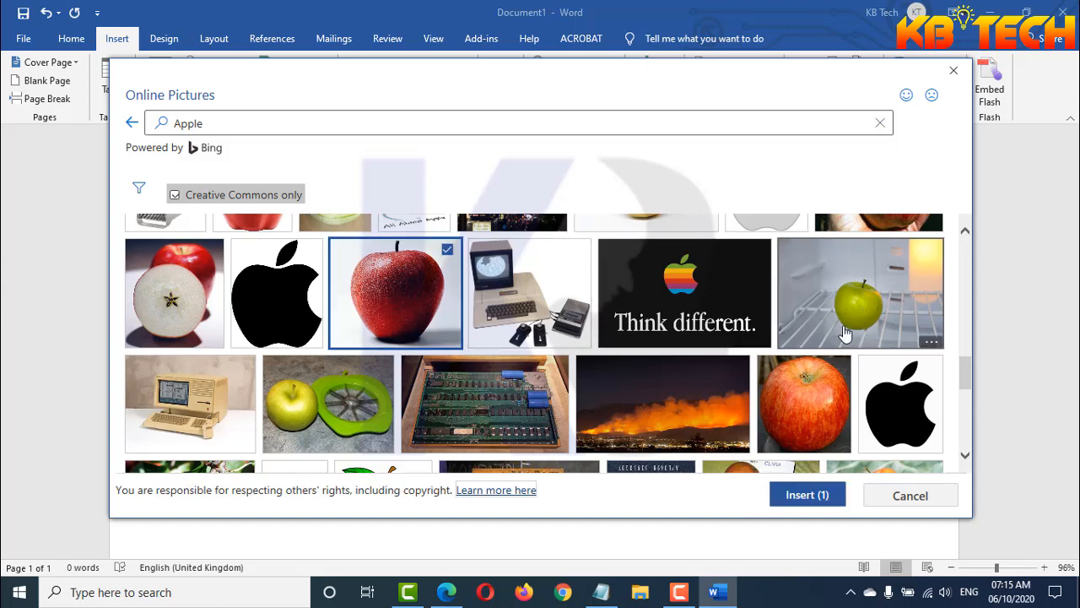
pyautogui.click(171, 306)
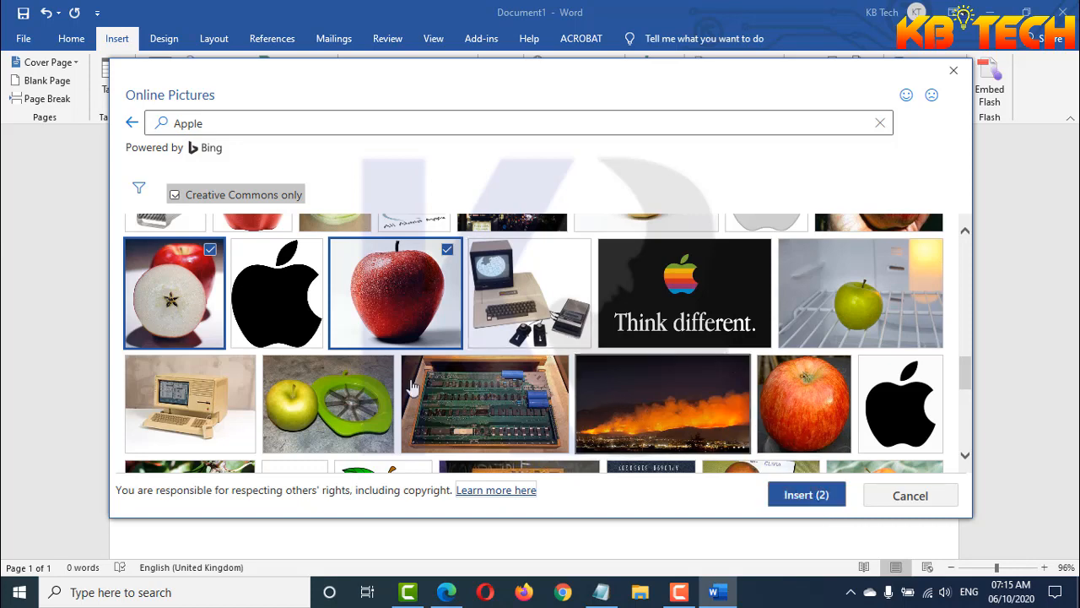
pyautogui.click(190, 302)
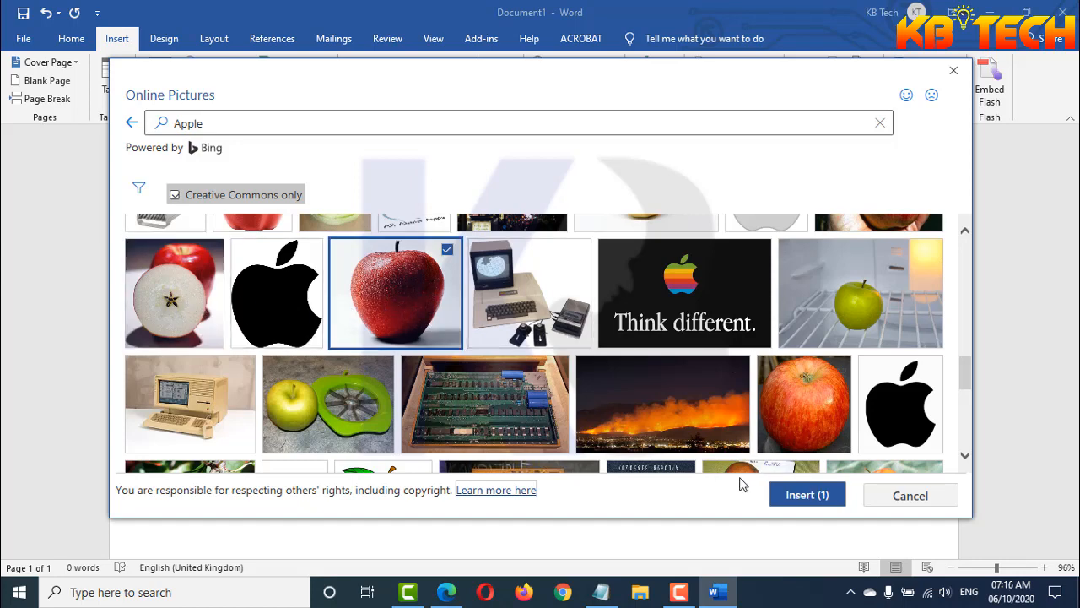
# Step: Insert the selected speckled red apple picture into the document and set its text wrapping to Through
pyautogui.scroll(-3, 785, 423)
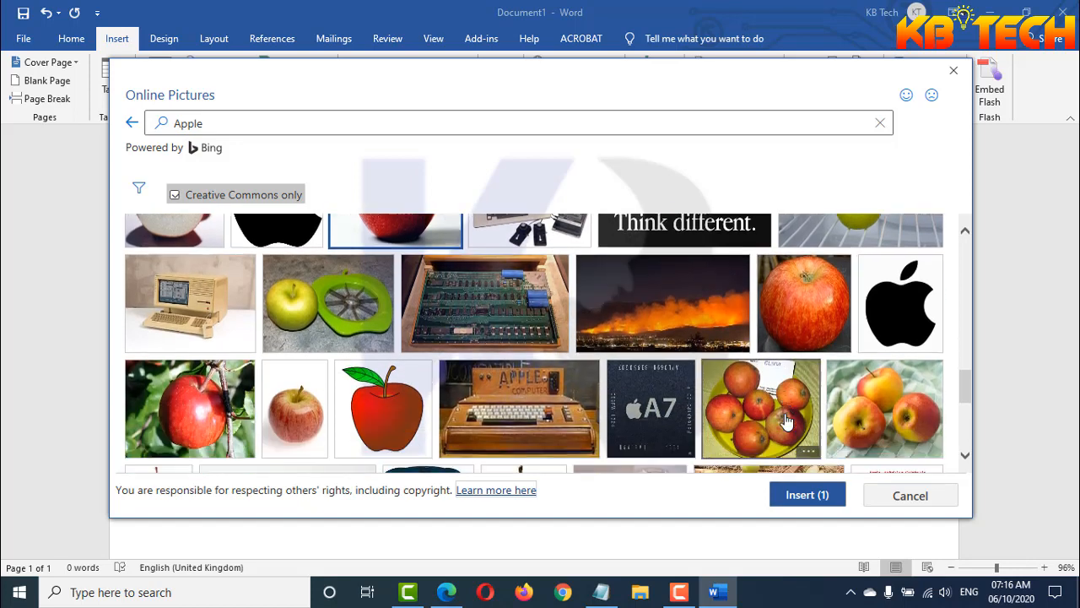
pyautogui.click(808, 495)
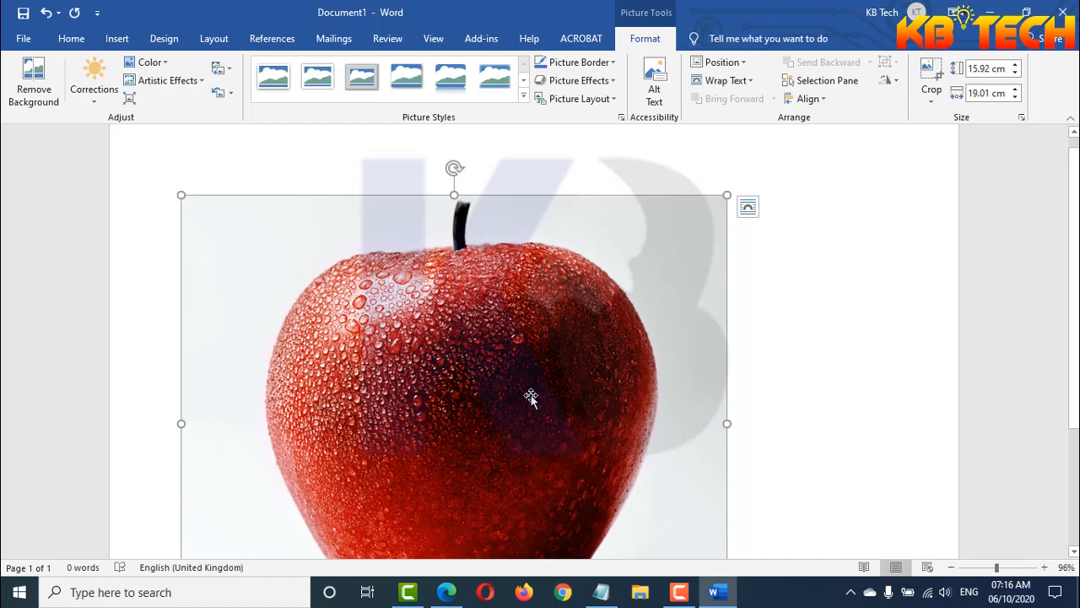
pyautogui.moveTo(498, 372); pyautogui.dragTo(557, 389)
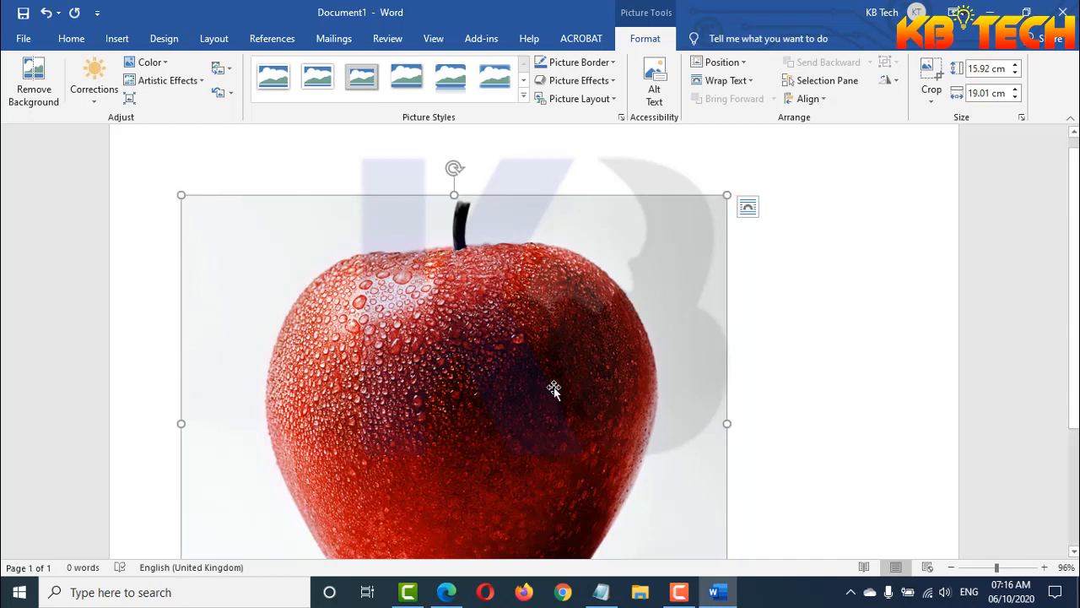
pyautogui.click(750, 81)
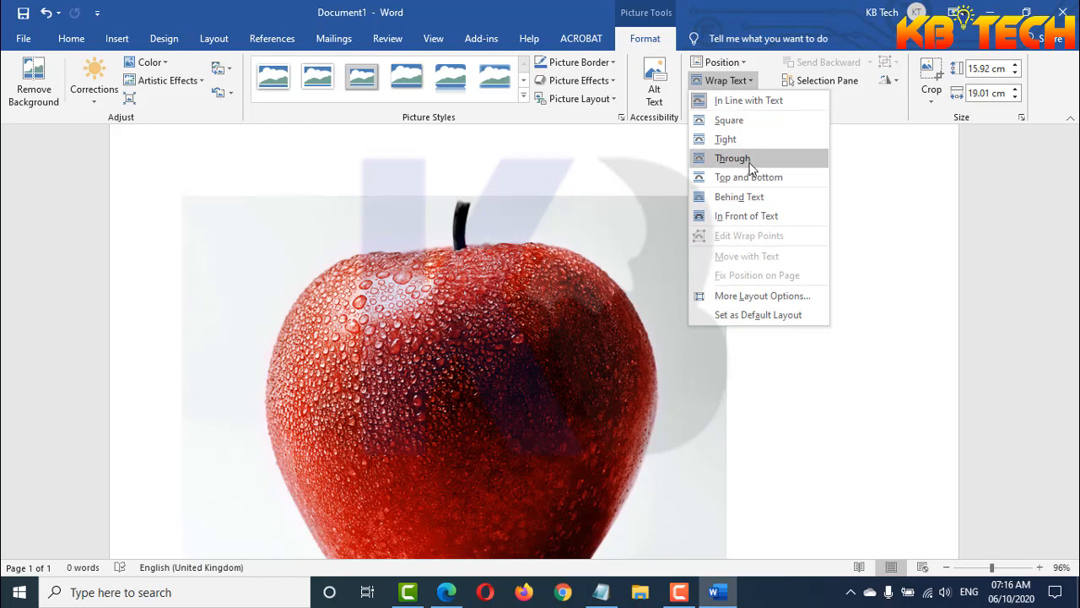
pyautogui.click(737, 165)
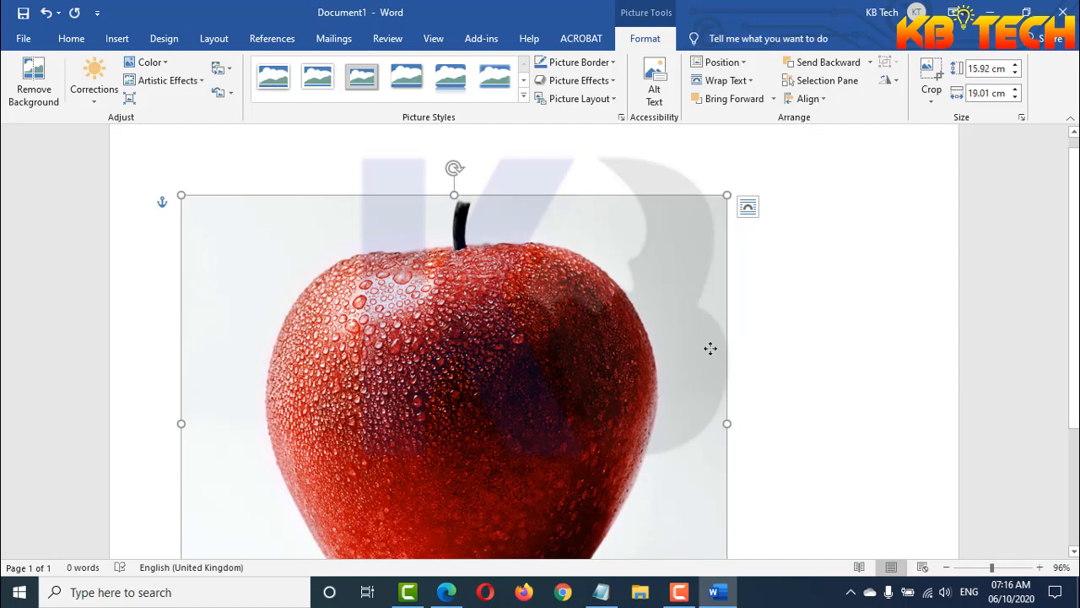
# Step: Move the apple picture freely around the page and leave it slightly right of the left margin, level with the top margin
pyautogui.moveTo(528, 338); pyautogui.dragTo(737, 337)
pyautogui.moveTo(647, 322); pyautogui.dragTo(477, 297)
pyautogui.scroll(-3, 620, 340)
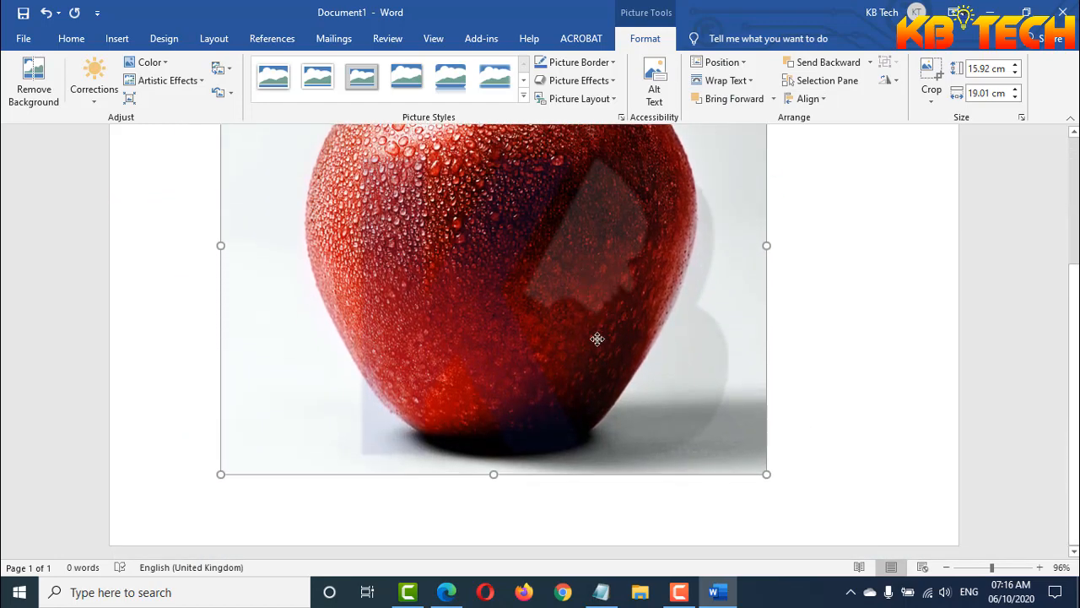
pyautogui.moveTo(596, 337); pyautogui.dragTo(542, 294)
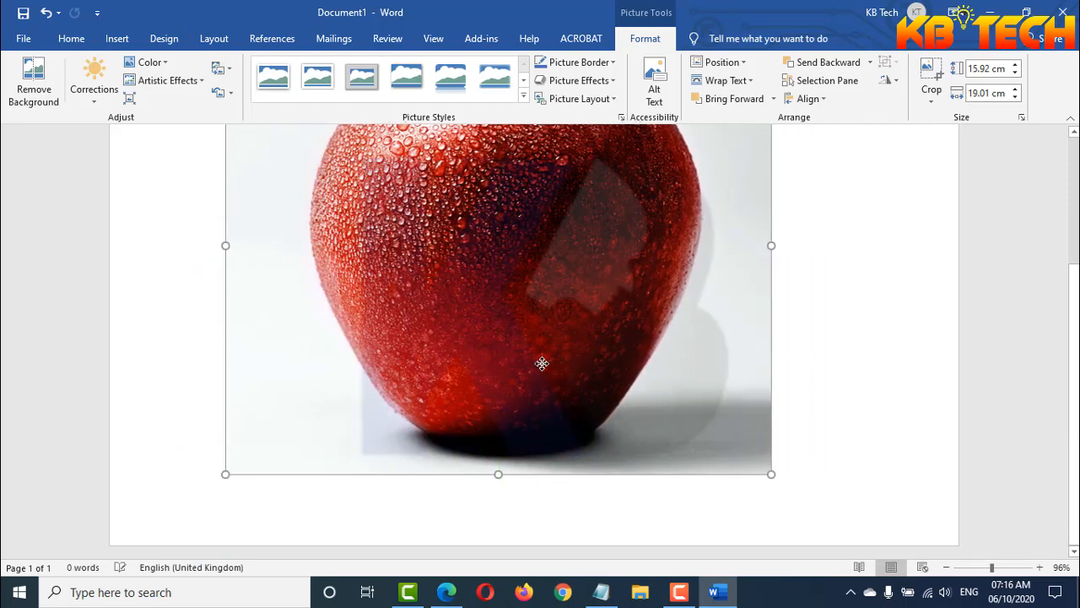
pyautogui.scroll(3, 557, 350)
pyautogui.scroll(2, 566, 343)
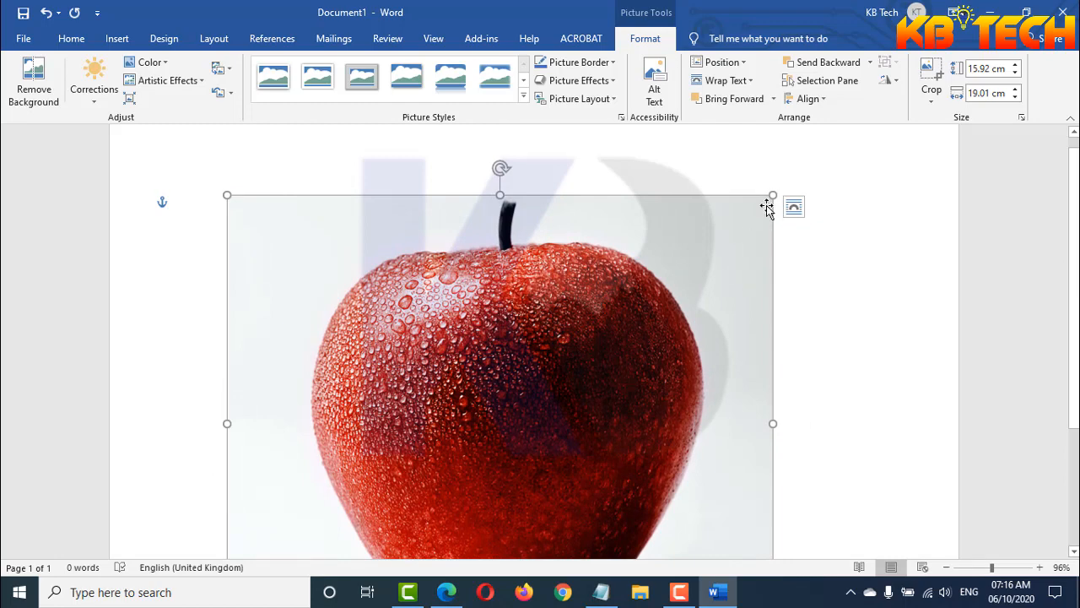
# Step: Shrink the apple picture proportionally to about 11.68 cm high by 13.94 cm wide and move it to the middle of the page
pyautogui.moveTo(772, 195); pyautogui.dragTo(648, 345)
pyautogui.scroll(-5, 625, 355)
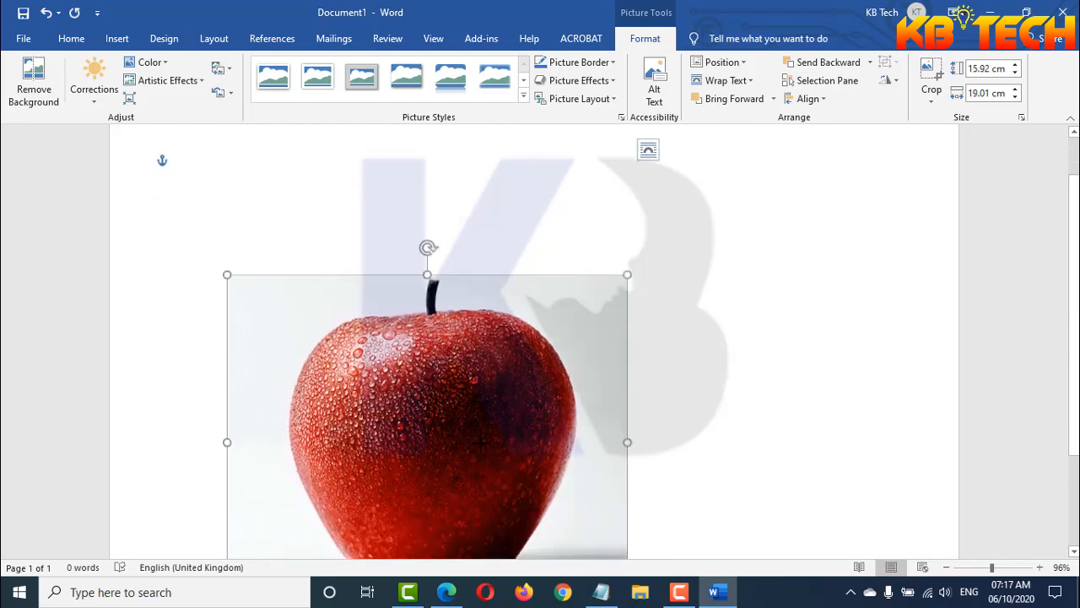
pyautogui.moveTo(483, 448); pyautogui.dragTo(646, 486)
pyautogui.moveTo(633, 331); pyautogui.dragTo(605, 478)
pyautogui.scroll(3, 625, 394)
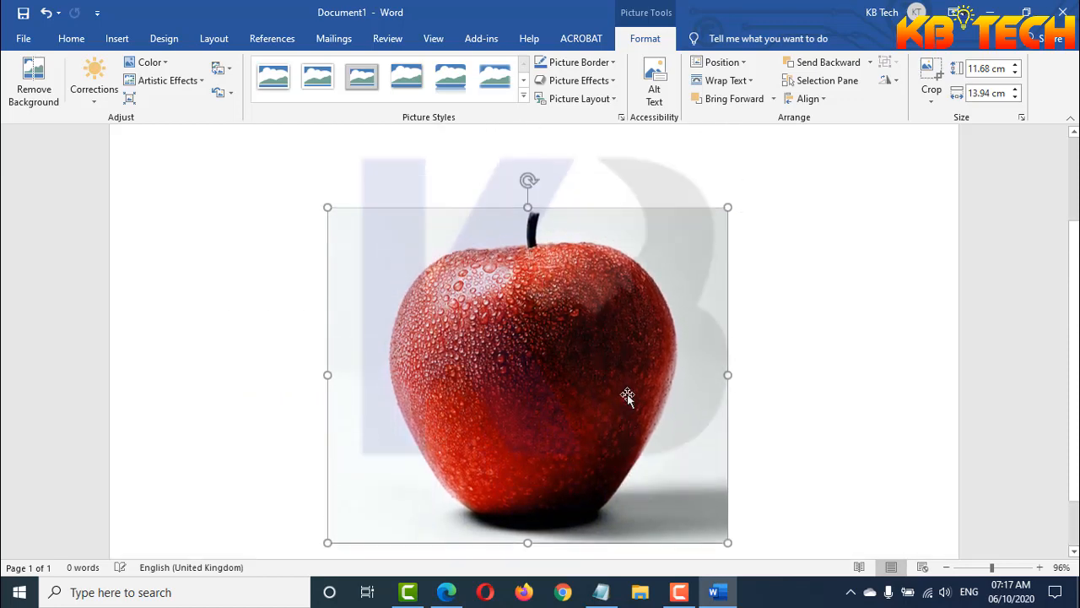
pyautogui.moveTo(581, 420); pyautogui.dragTo(619, 355)
pyautogui.scroll(1, 642, 354)
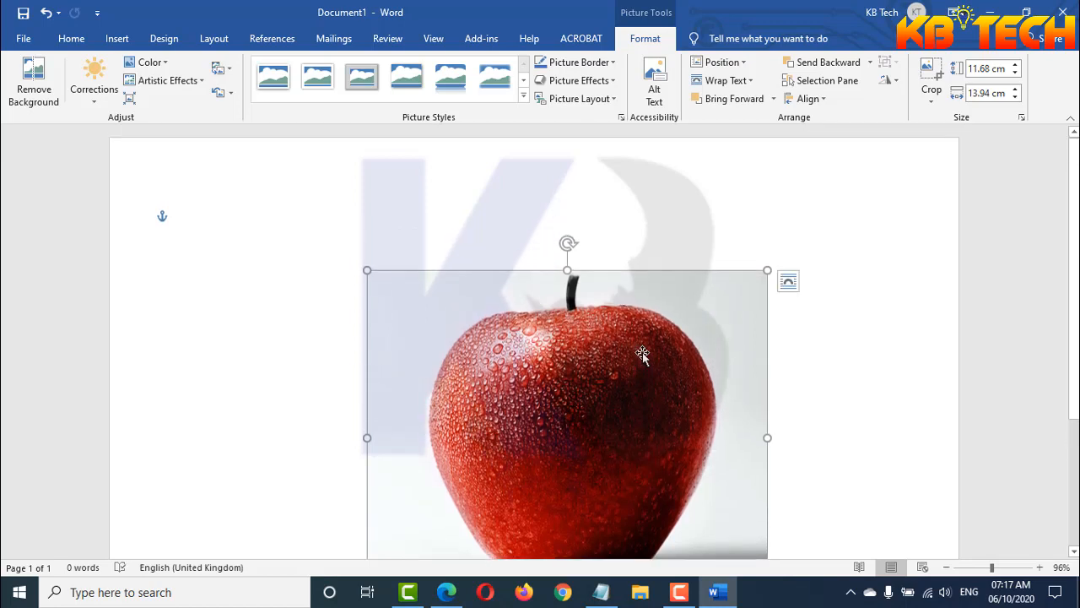
pyautogui.scroll(-1, 642, 352)
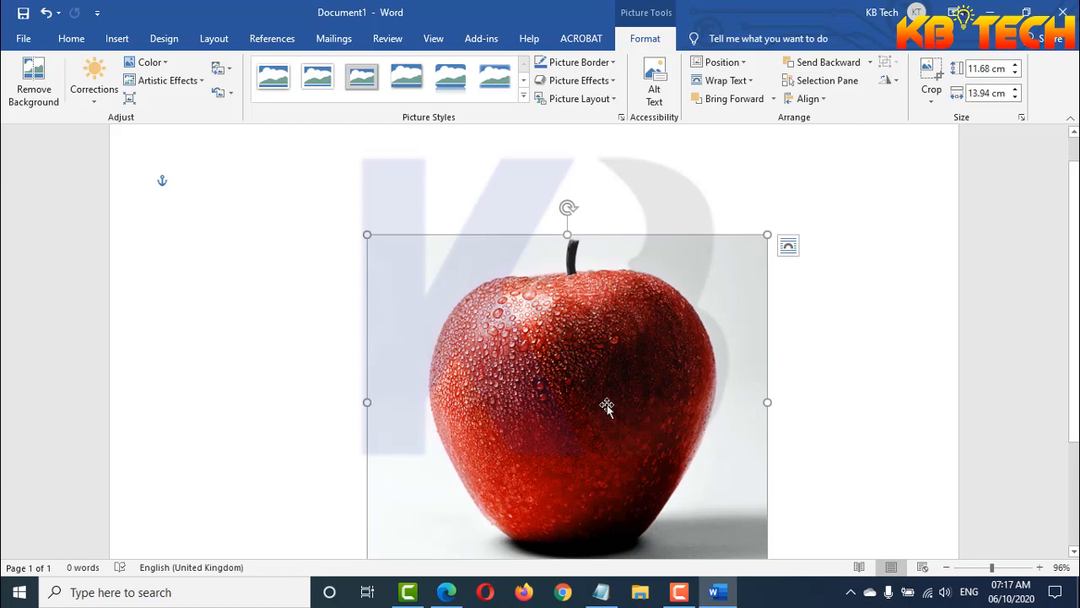
pyautogui.moveTo(617, 381)
pyautogui.mouseDown()
pyautogui.moveTo(622, 346)
pyautogui.moveTo(602, 373)
pyautogui.mouseUp()
pyautogui.scroll(-1, 647, 379)
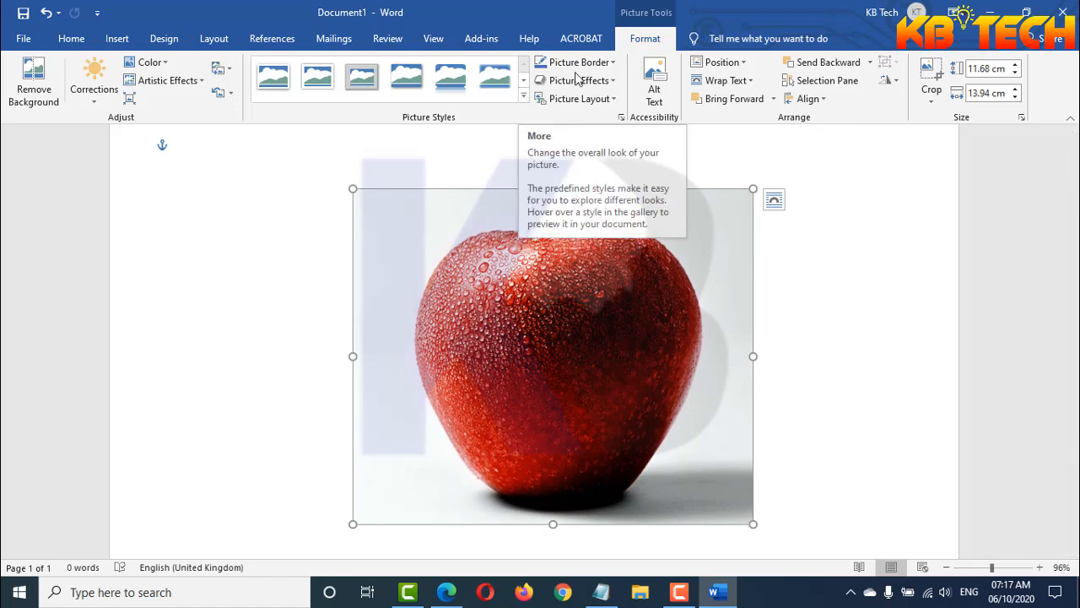
# Step: Apply the oval picture style with the metallic frame to the apple picture and deselect it
pyautogui.click(523, 98)
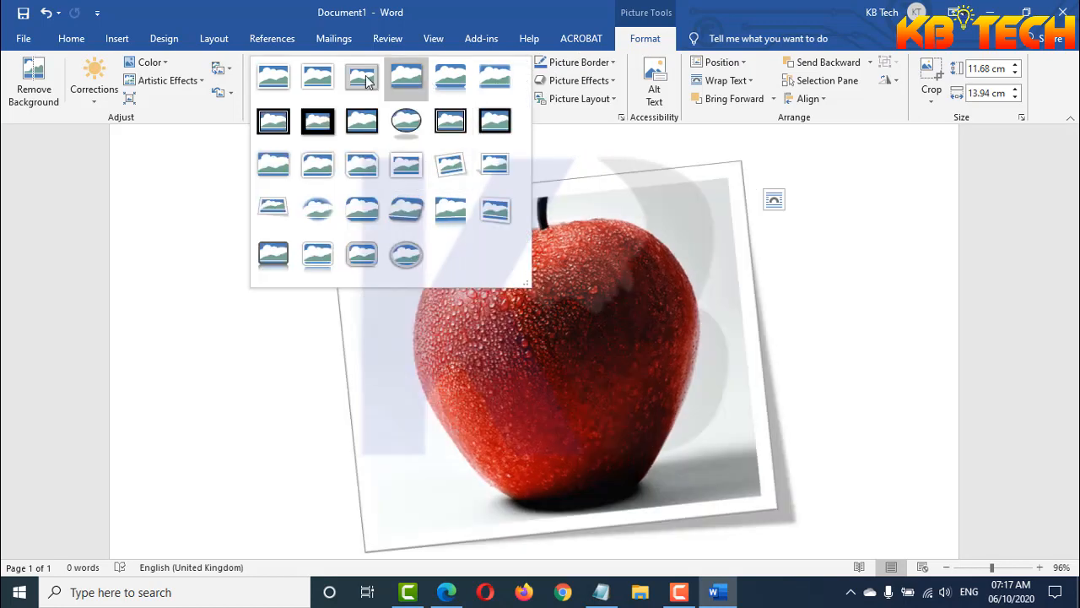
pyautogui.click(405, 258)
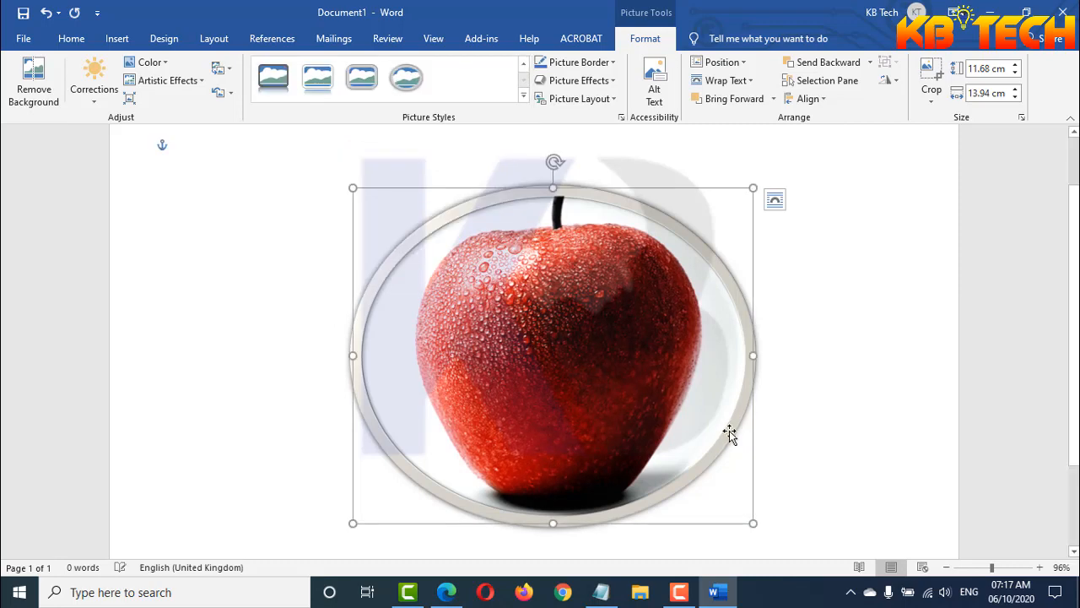
pyautogui.click(841, 314)
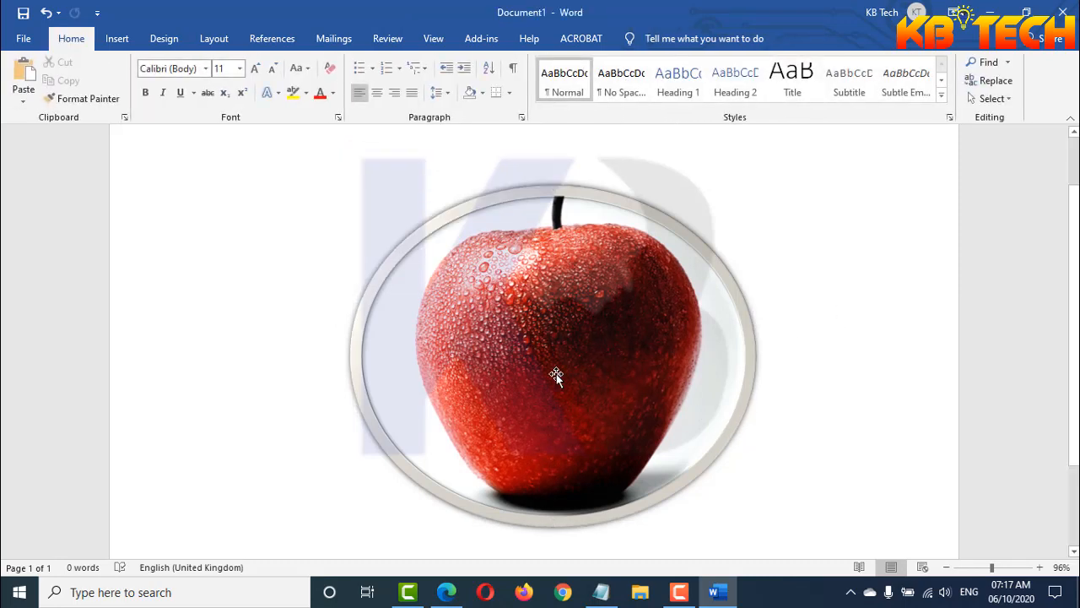
# Step: Delete the oval-framed apple picture from the page
pyautogui.click(587, 329)
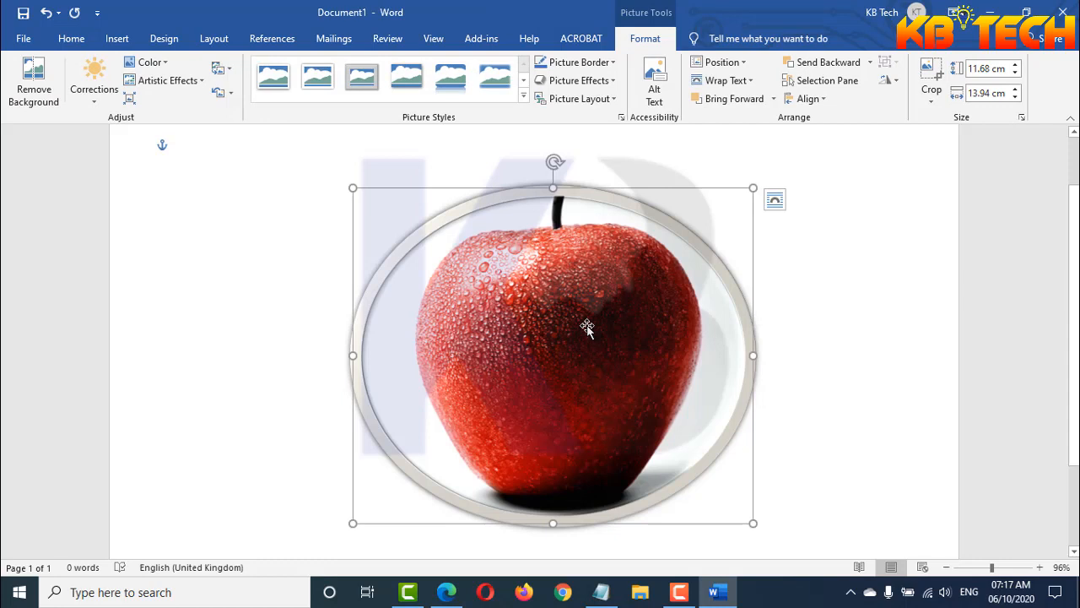
pyautogui.press('Delete')
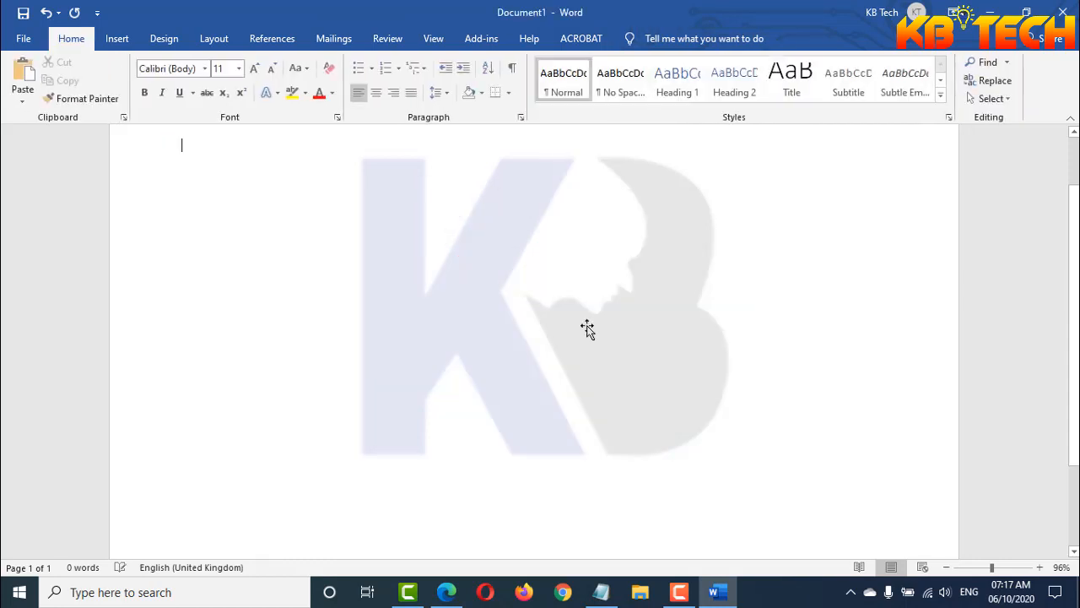
pyautogui.click(117, 39)
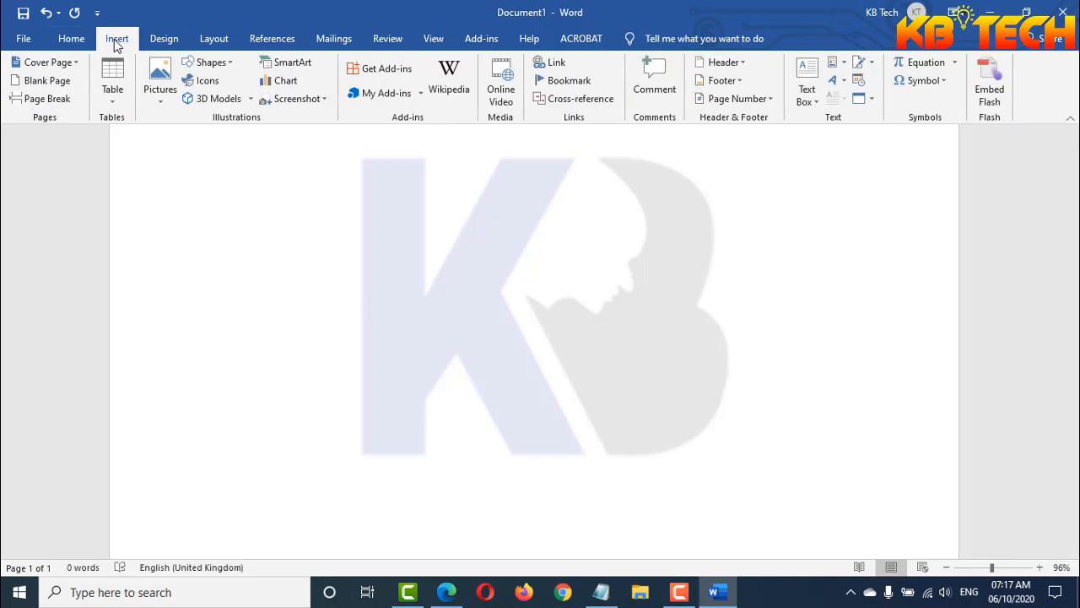
pyautogui.click(208, 84)
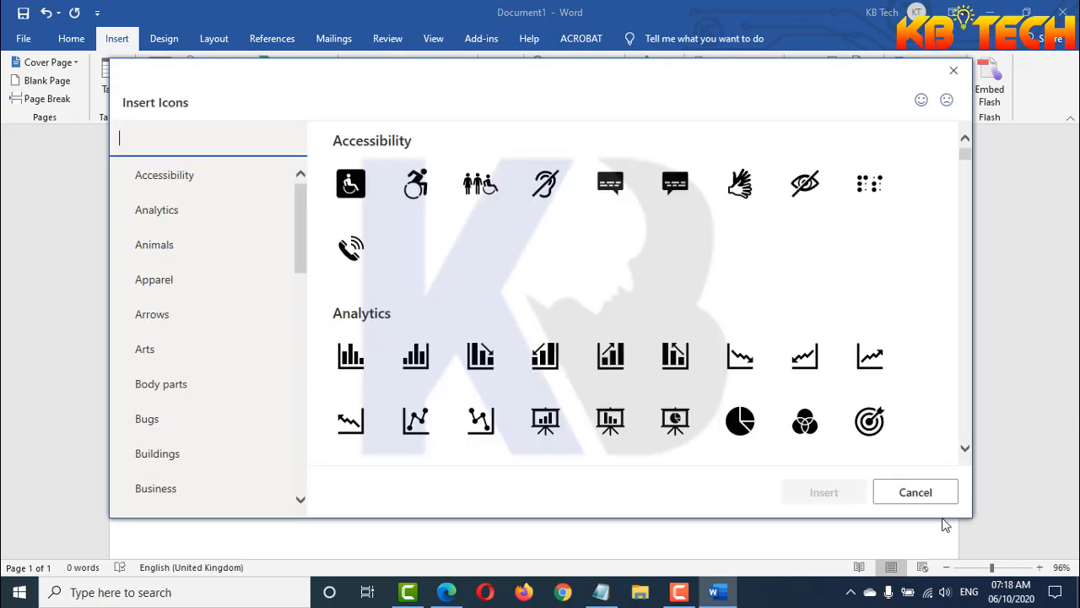
pyautogui.click(935, 495)
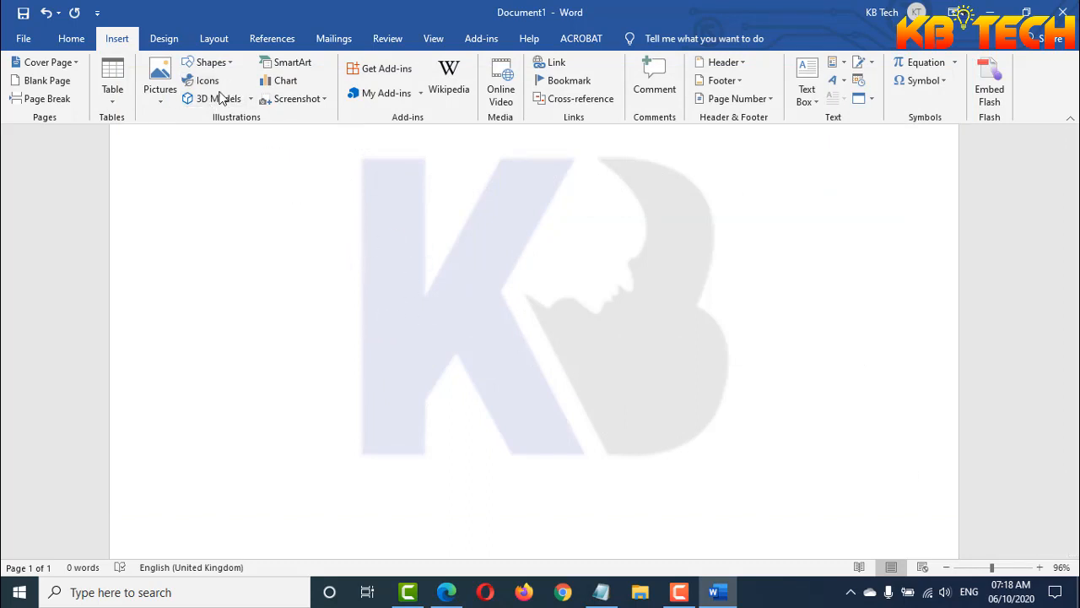
# Step: Search Online Pictures for "icons" and browse down the results to the teal megaphone picture
pyautogui.click(163, 102)
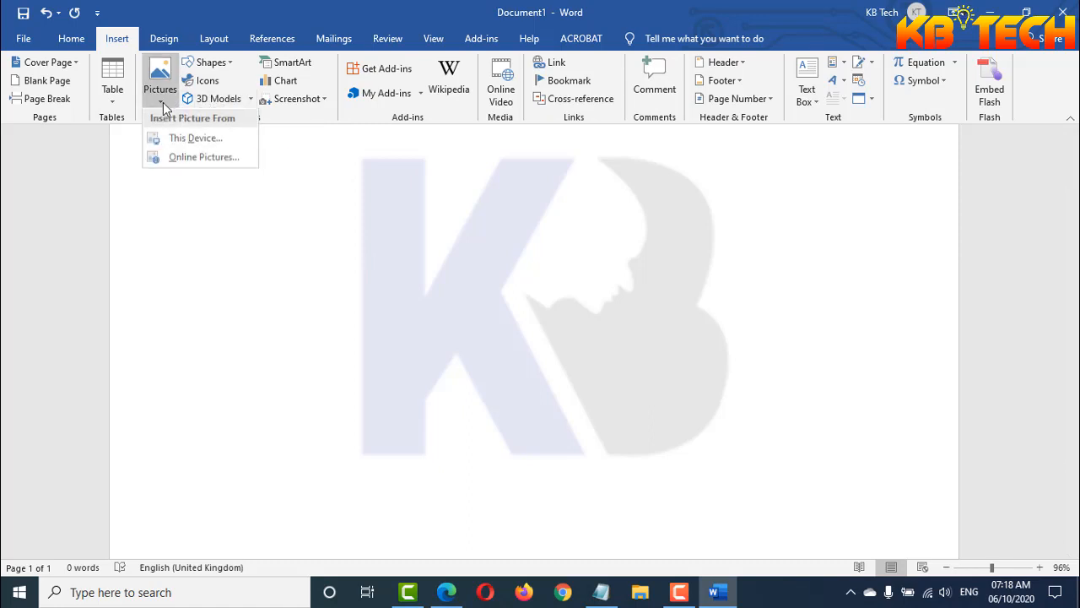
pyautogui.click(189, 157)
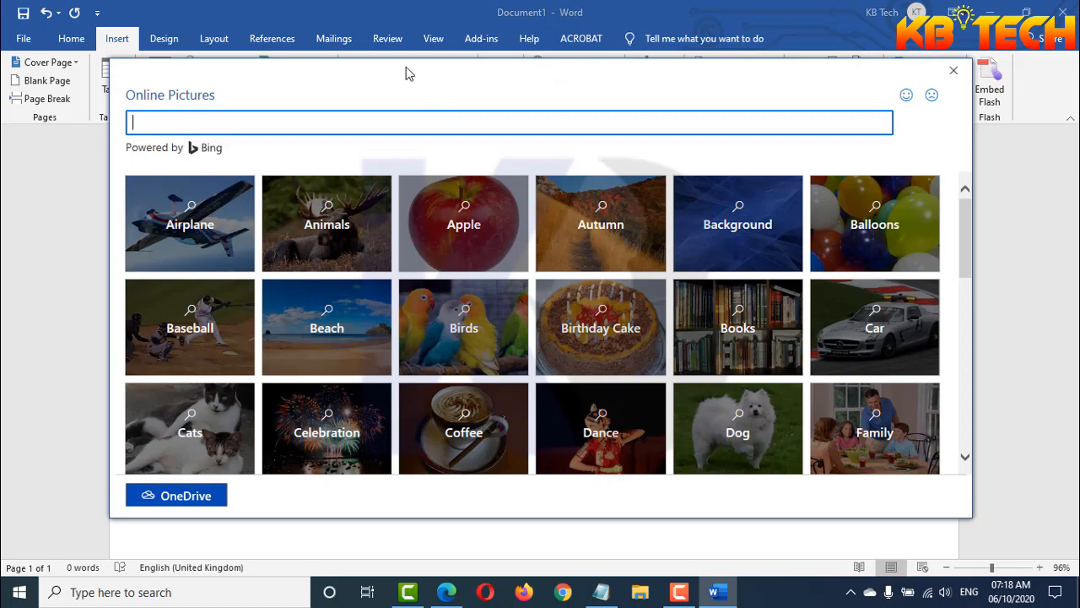
pyautogui.moveTo(406, 73); pyautogui.dragTo(547, 65)
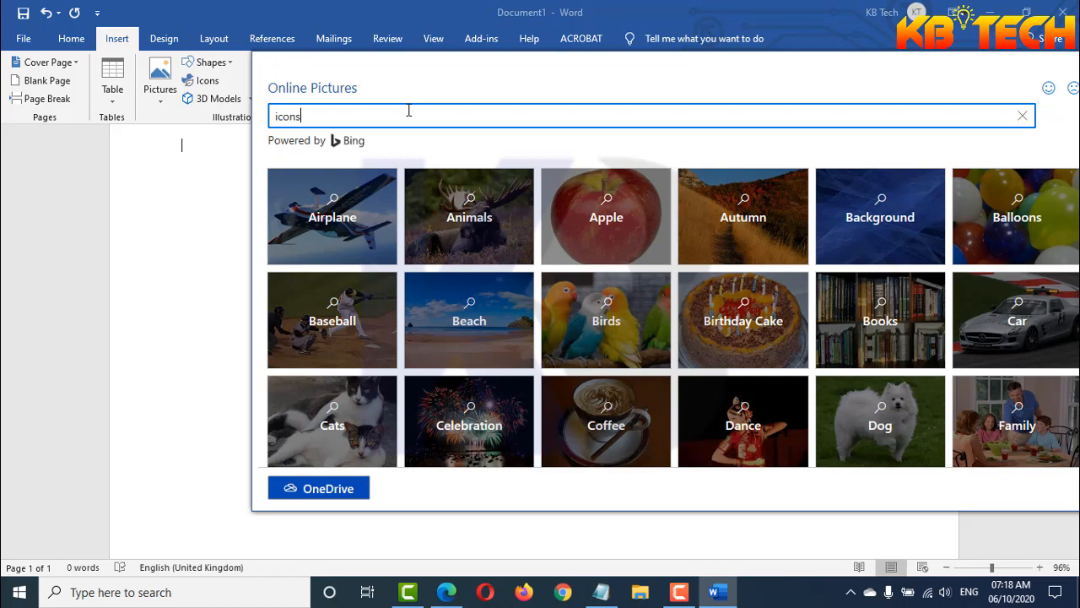
pyautogui.press('Return')
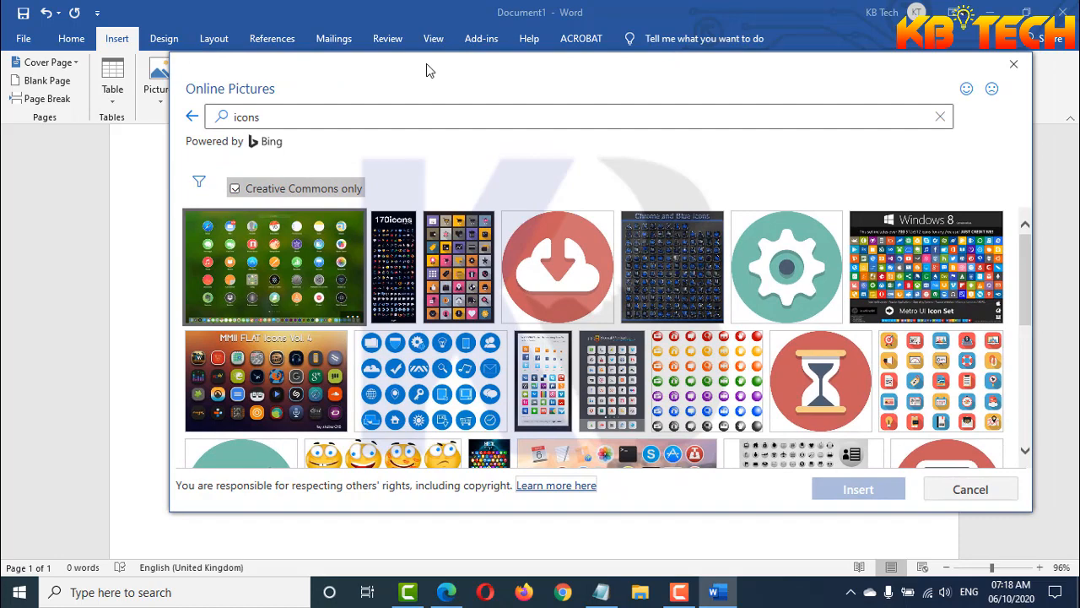
pyautogui.moveTo(426, 64); pyautogui.dragTo(447, 60)
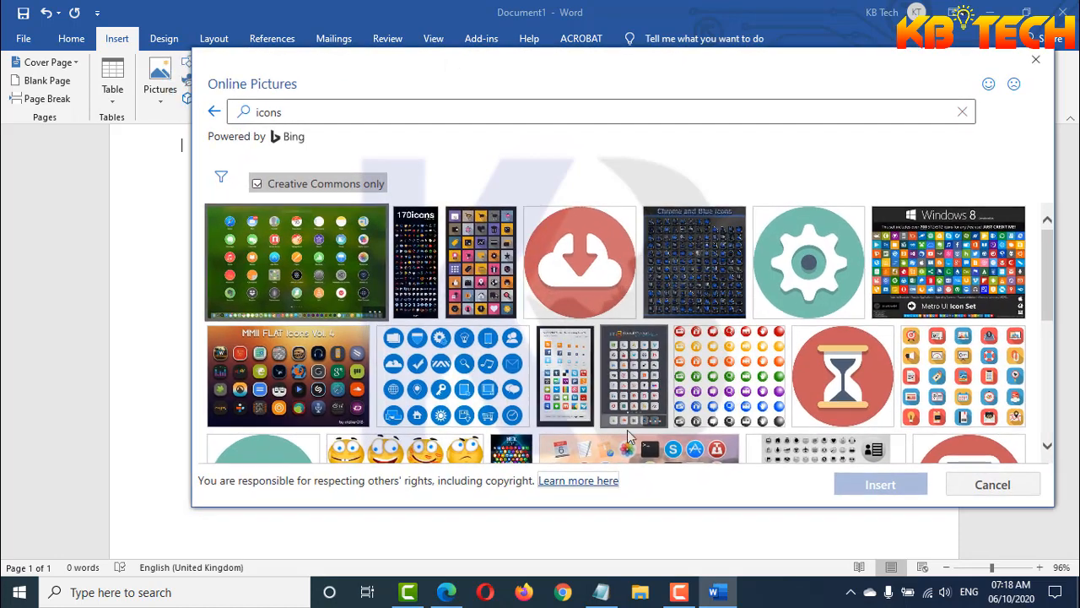
pyautogui.scroll(-5, 722, 403)
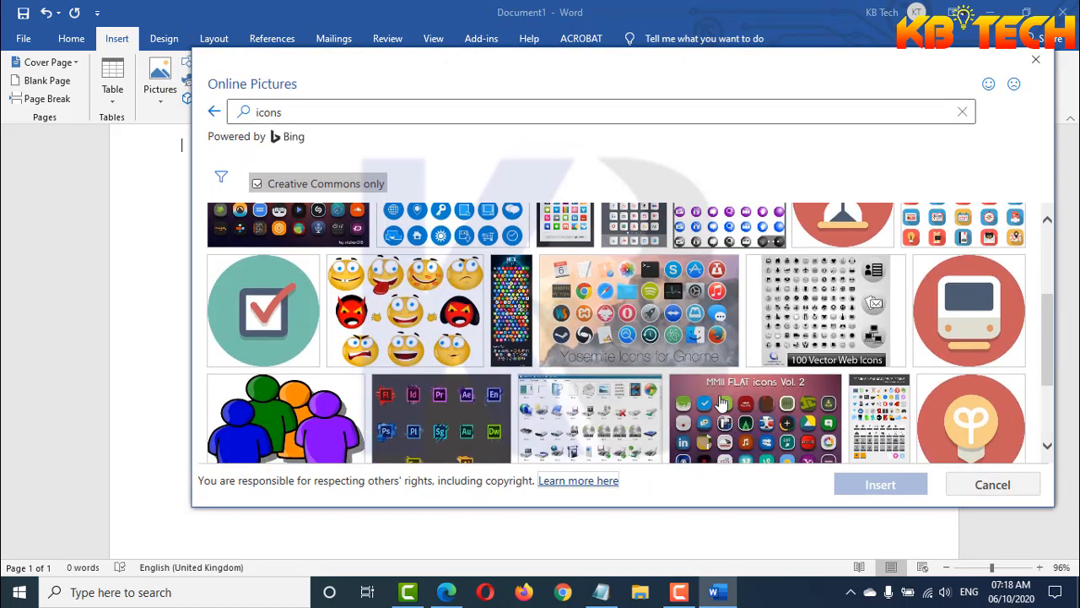
pyautogui.scroll(-5, 722, 403)
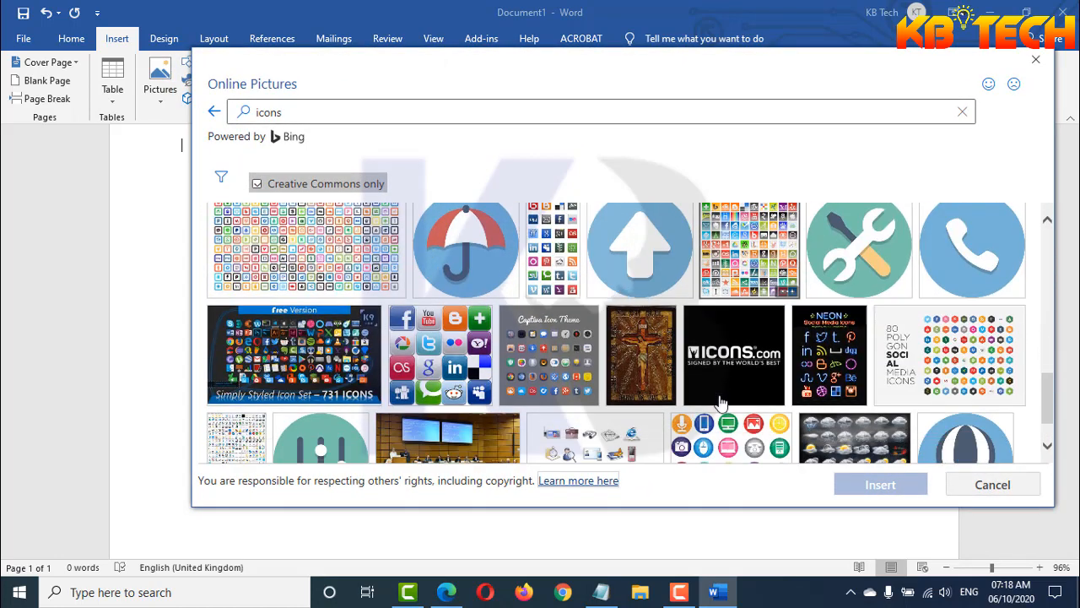
pyautogui.scroll(-10, 722, 404)
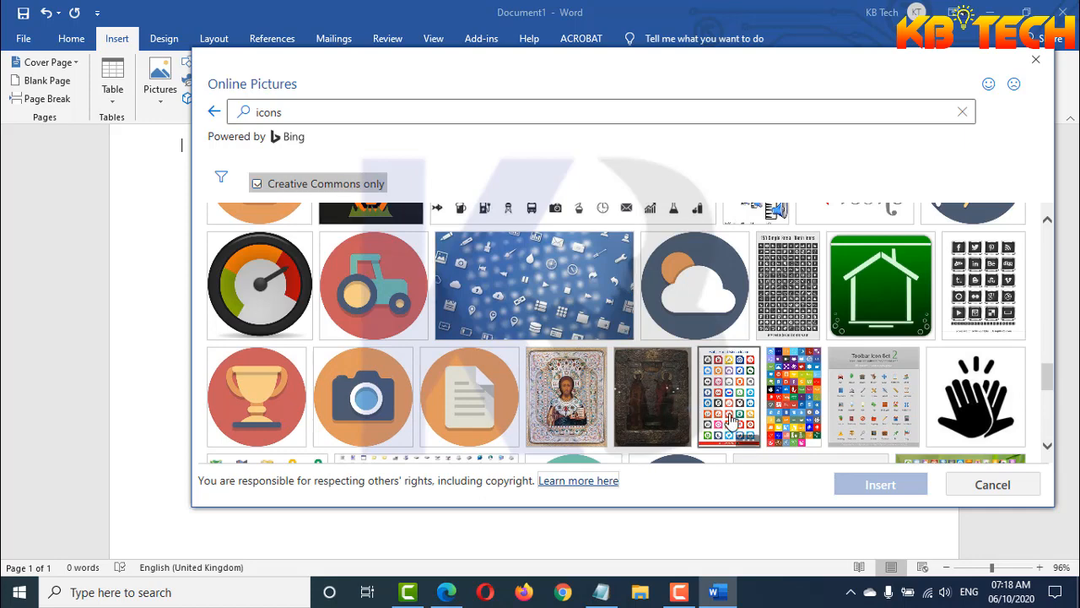
pyautogui.scroll(-2, 729, 413)
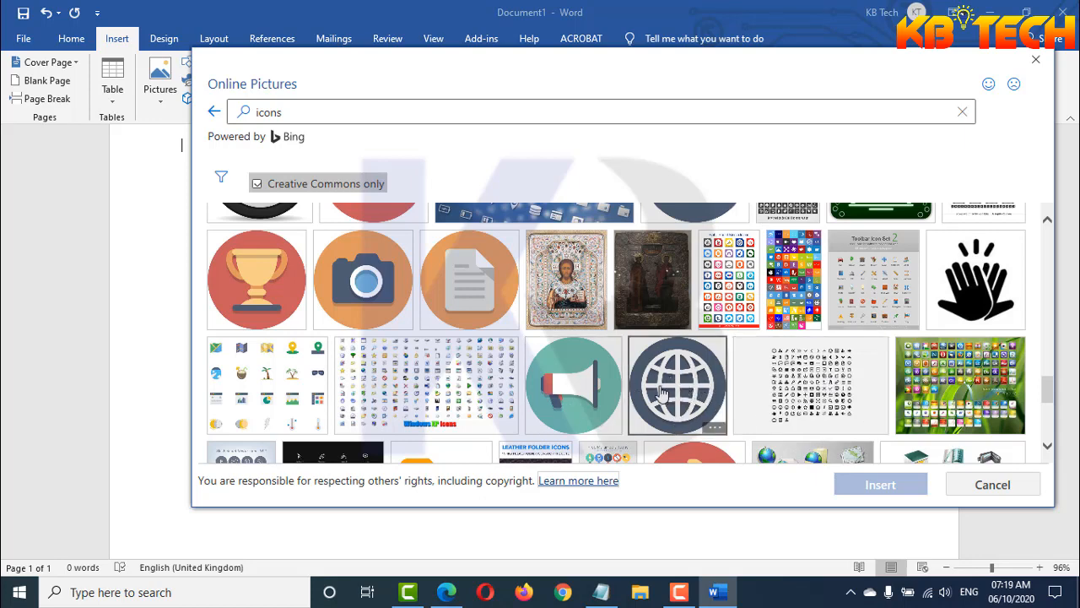
# Step: Insert the picture of a megaphone on a teal circle and set its text wrapping to Through
pyautogui.click(579, 387)
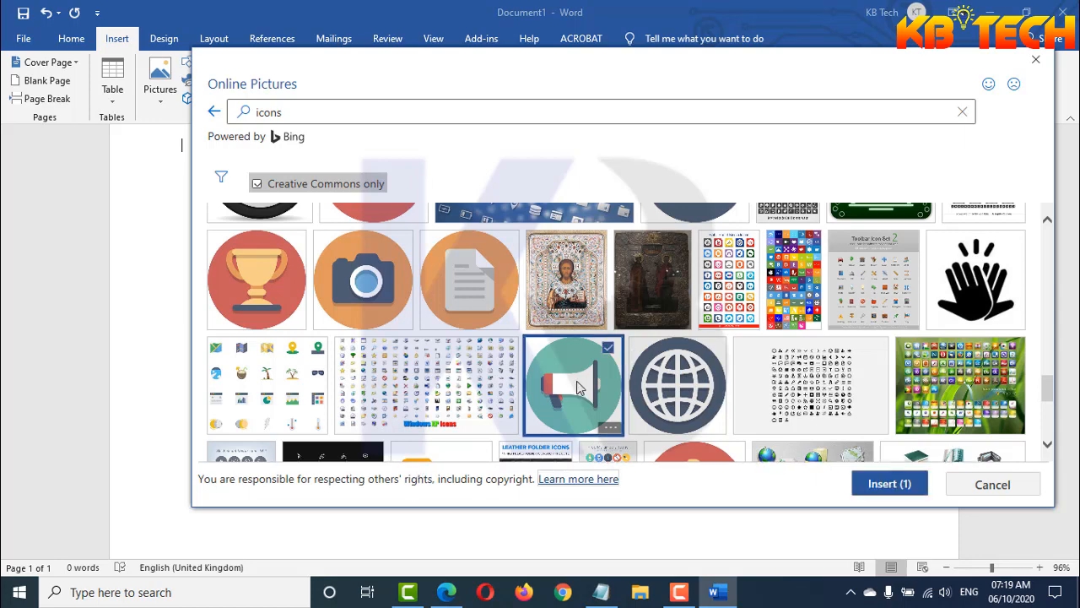
pyautogui.click(891, 484)
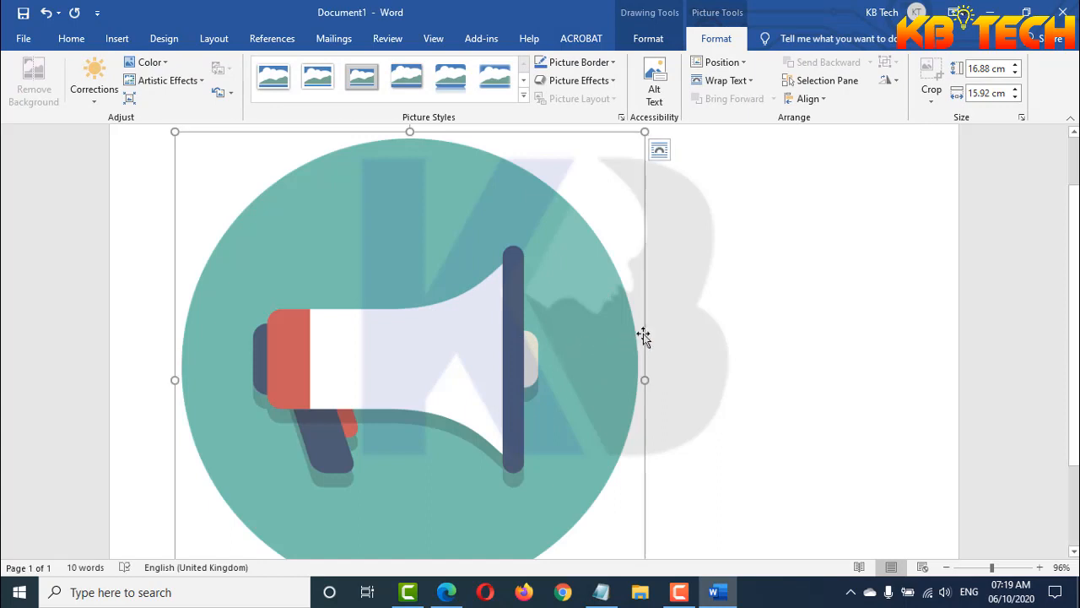
pyautogui.click(749, 81)
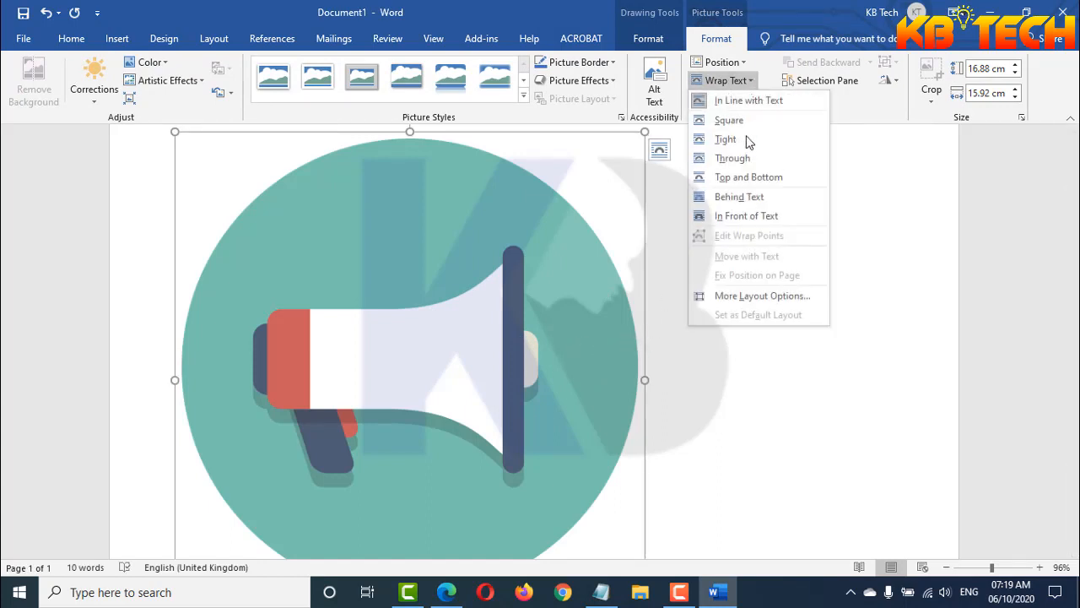
pyautogui.click(739, 162)
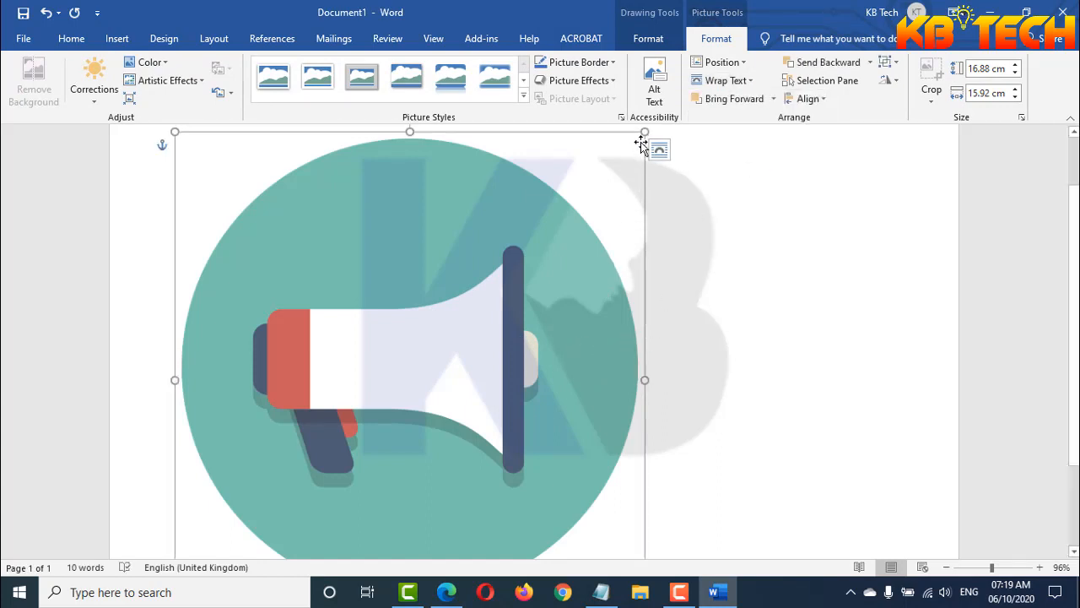
# Step: Shrink the megaphone picture to about 10.22 cm high by 9.28 cm wide, move it near the page's centre and deselect it
pyautogui.moveTo(643, 133); pyautogui.dragTo(454, 293)
pyautogui.moveTo(389, 383); pyautogui.dragTo(644, 256)
pyautogui.click(752, 373)
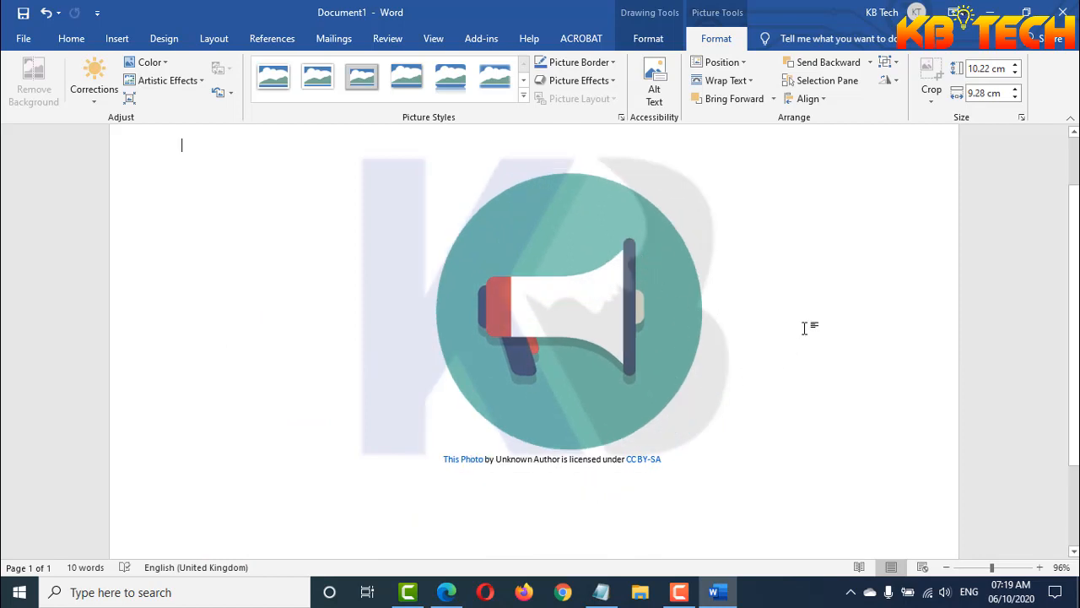
# Step: Move the megaphone picture slightly down and to the right on the page, and view its border colour options
pyautogui.click(587, 325)
pyautogui.moveTo(603, 308); pyautogui.dragTo(641, 336)
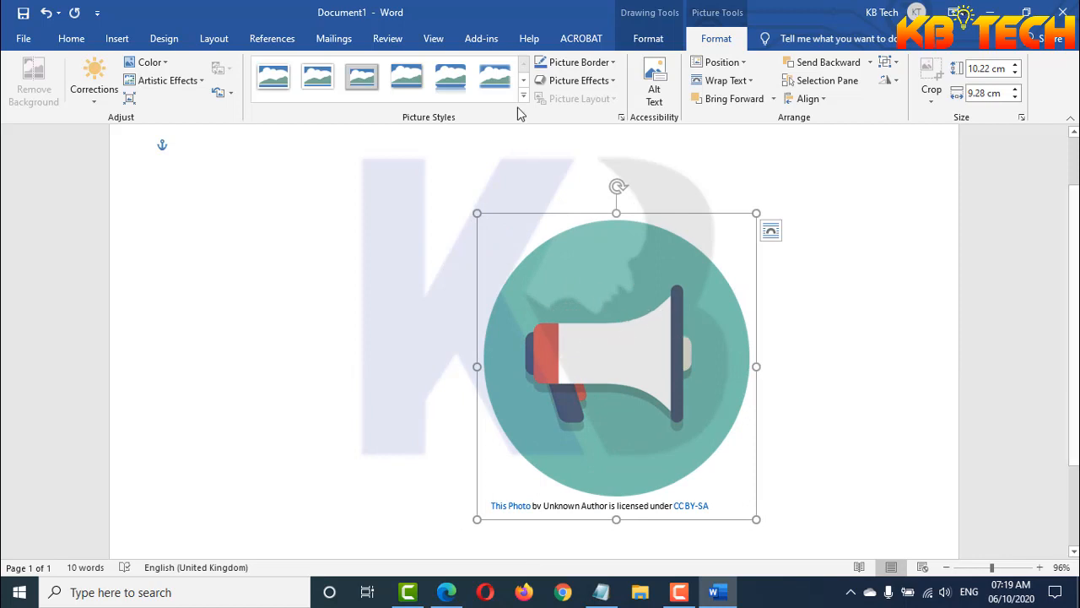
pyautogui.click(609, 64)
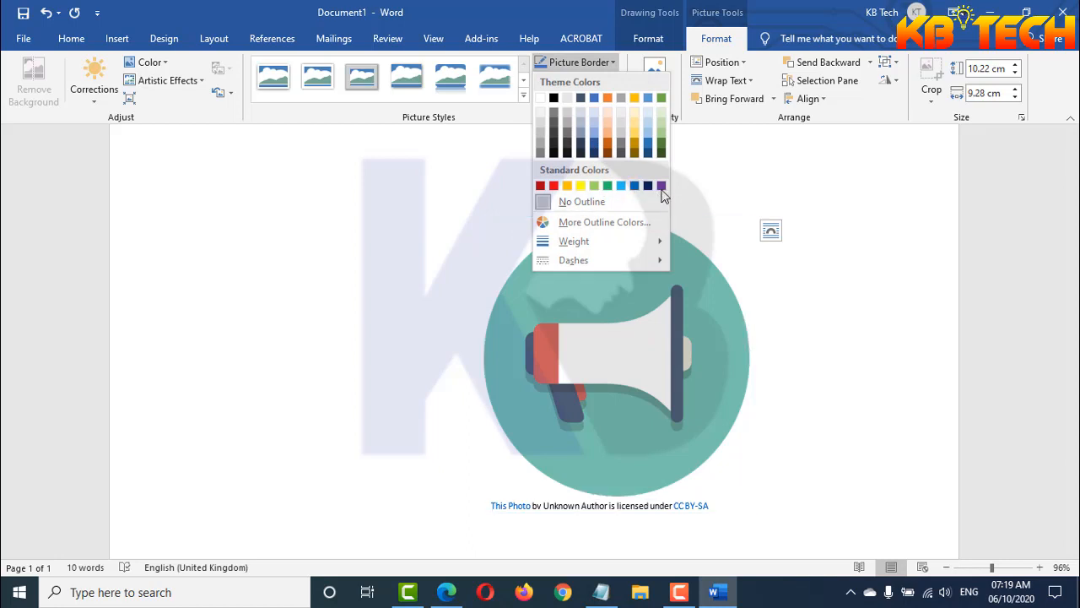
pyautogui.click(612, 63)
# Step: Apply the Preset 2 picture effect to the megaphone picture and deselect it
pyautogui.click(613, 81)
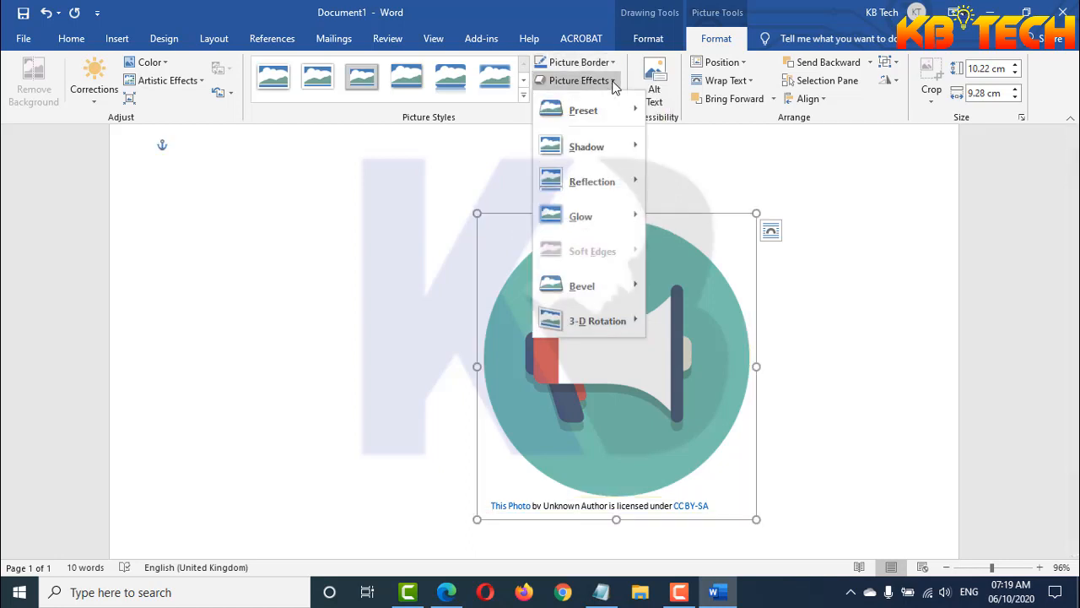
pyautogui.moveTo(606, 109)
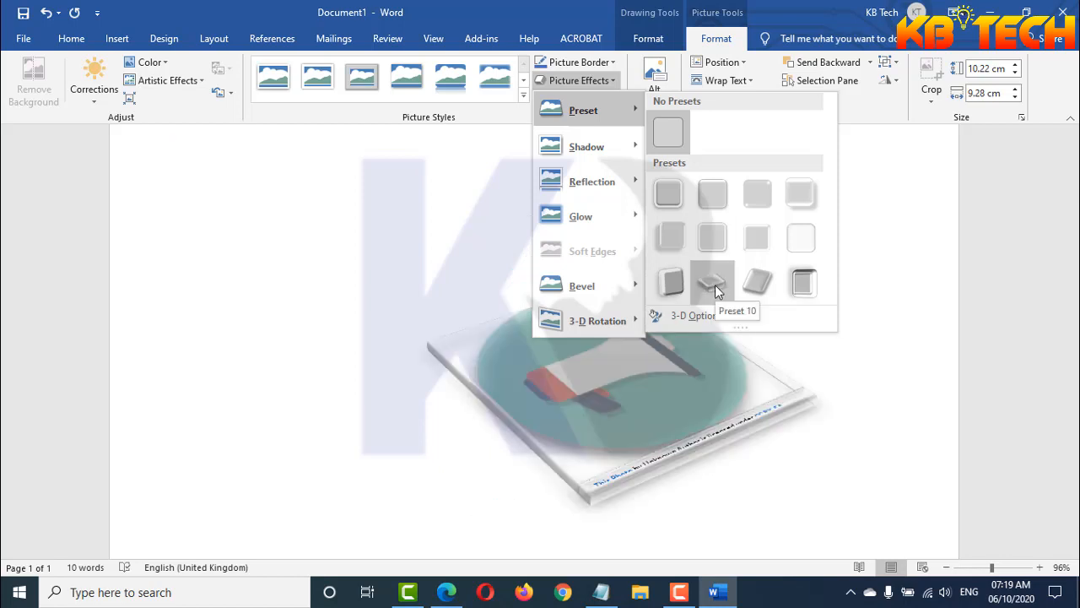
pyautogui.click(713, 203)
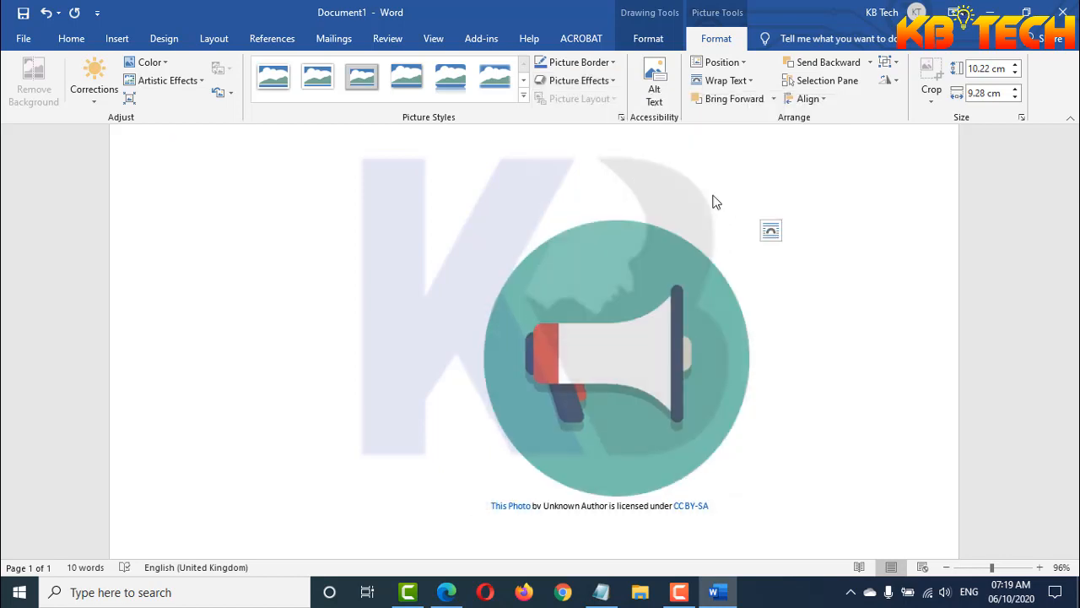
pyautogui.click(876, 343)
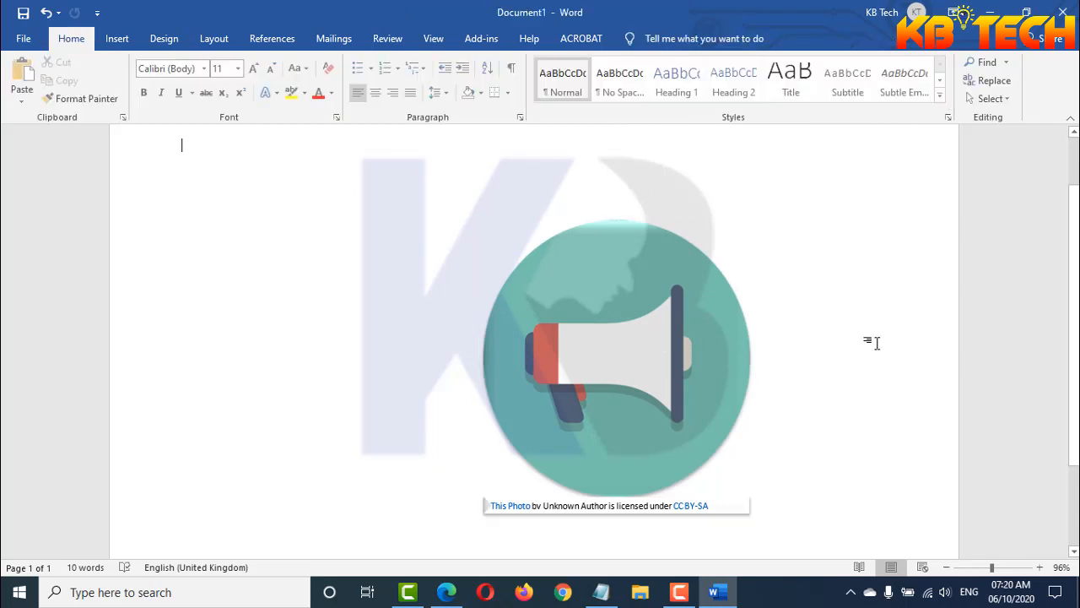
# Step: Move the megaphone picture to the page's left side, shrink it to about 8.56 cm high, narrow it slightly and deselect it
pyautogui.moveTo(656, 345); pyautogui.dragTo(305, 316)
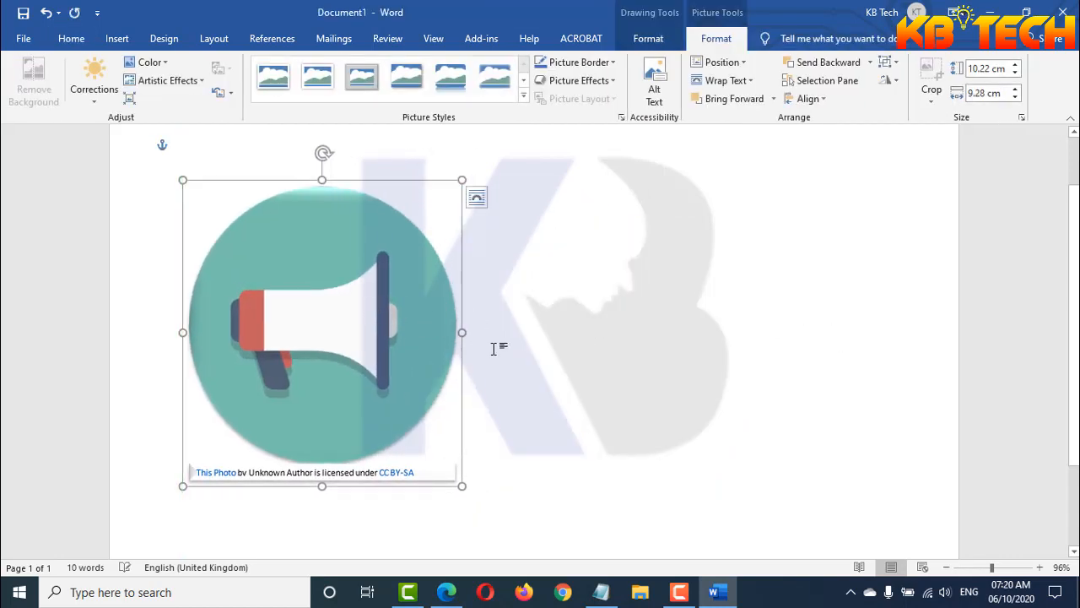
pyautogui.moveTo(462, 181); pyautogui.dragTo(442, 226)
pyautogui.moveTo(390, 296); pyautogui.dragTo(384, 292)
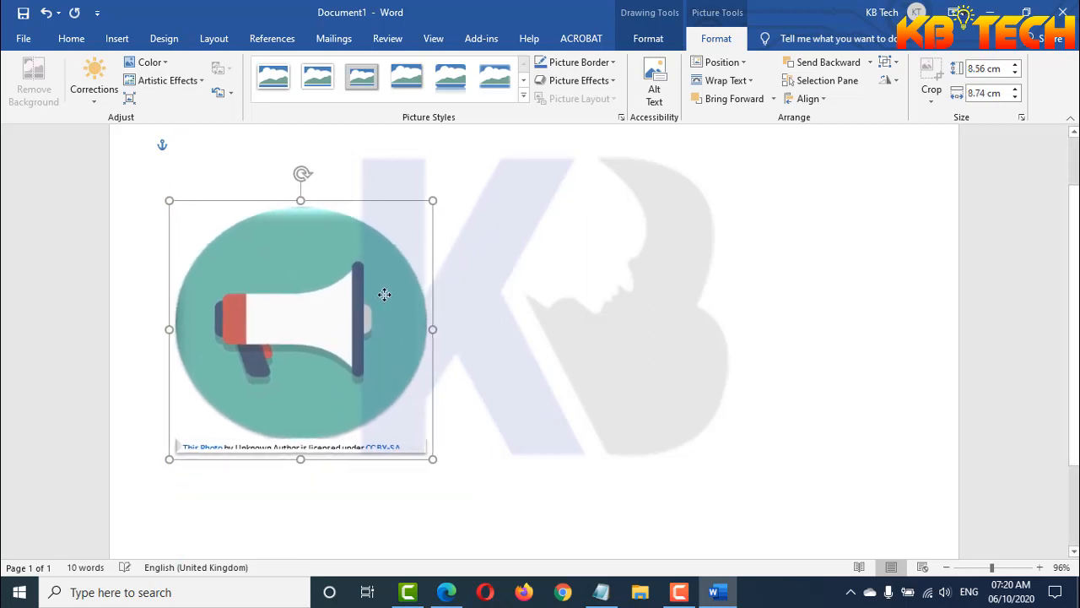
pyautogui.moveTo(436, 328); pyautogui.dragTo(410, 328)
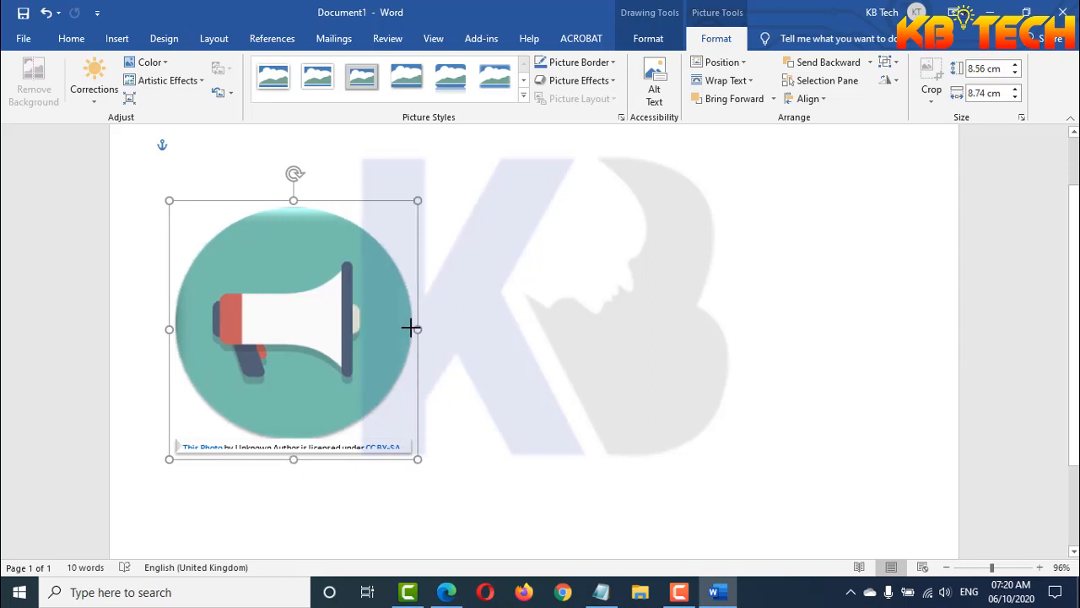
pyautogui.click(549, 249)
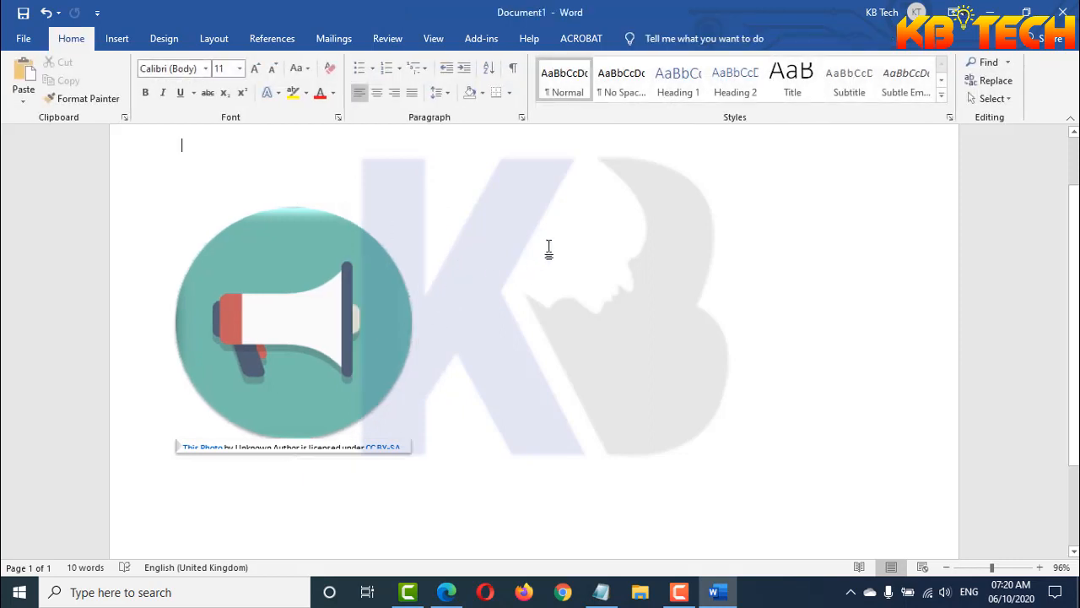
# Step: View the built-in shapes gallery, and search Online Pictures for "shapes"
pyautogui.click(118, 40)
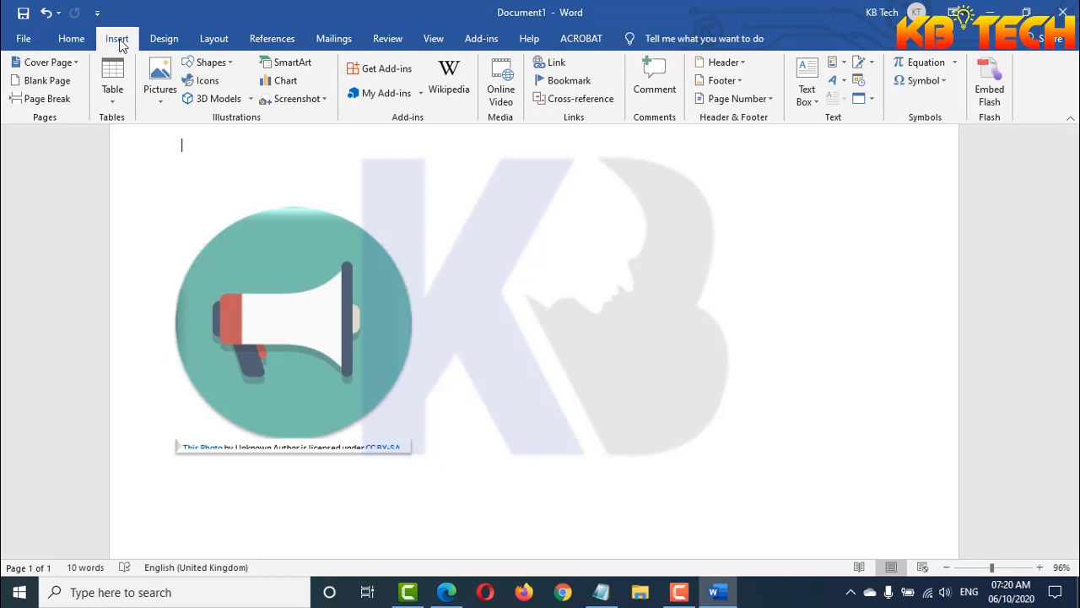
pyautogui.click(211, 62)
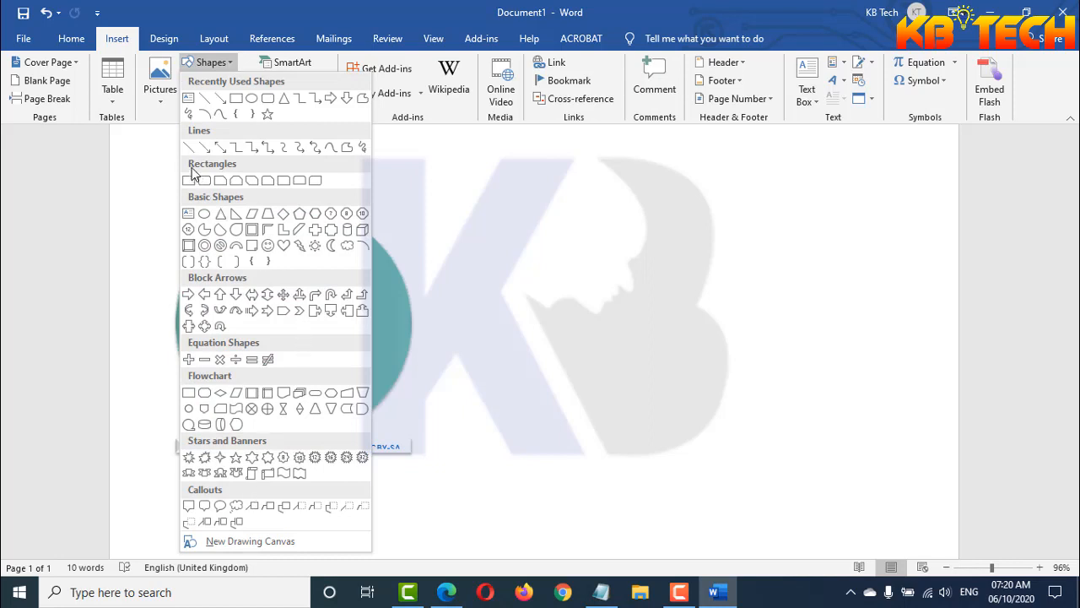
pyautogui.click(161, 100)
pyautogui.click(160, 100)
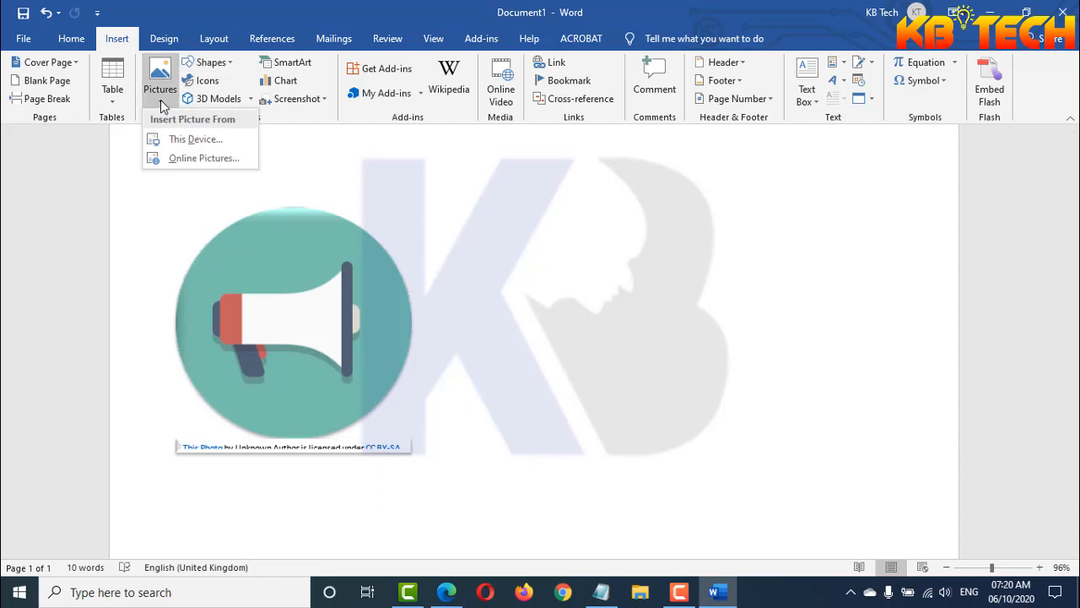
pyautogui.click(216, 162)
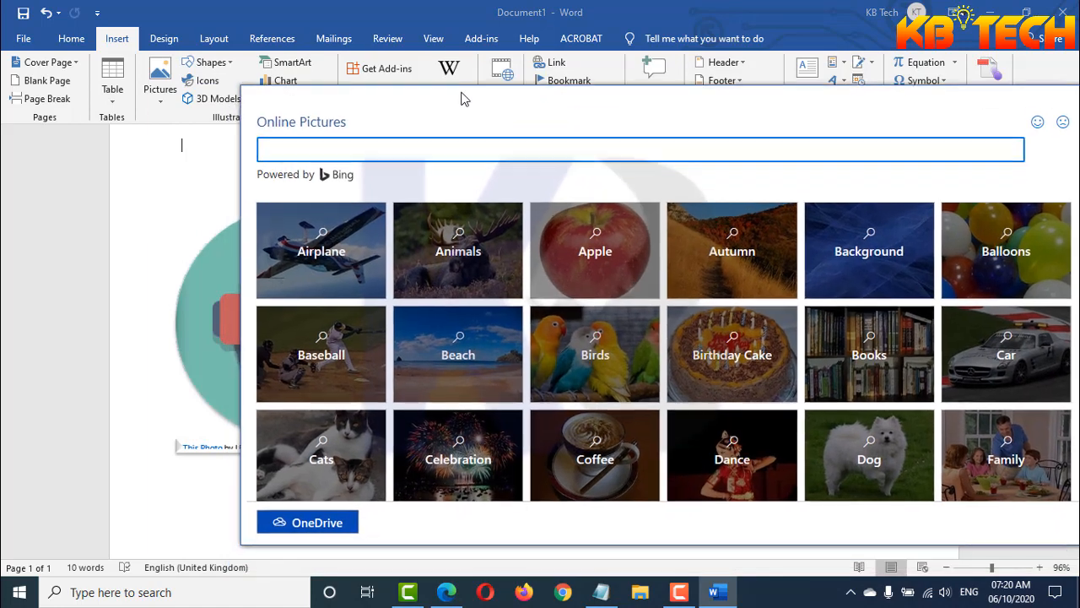
pyautogui.moveTo(461, 99); pyautogui.dragTo(478, 72)
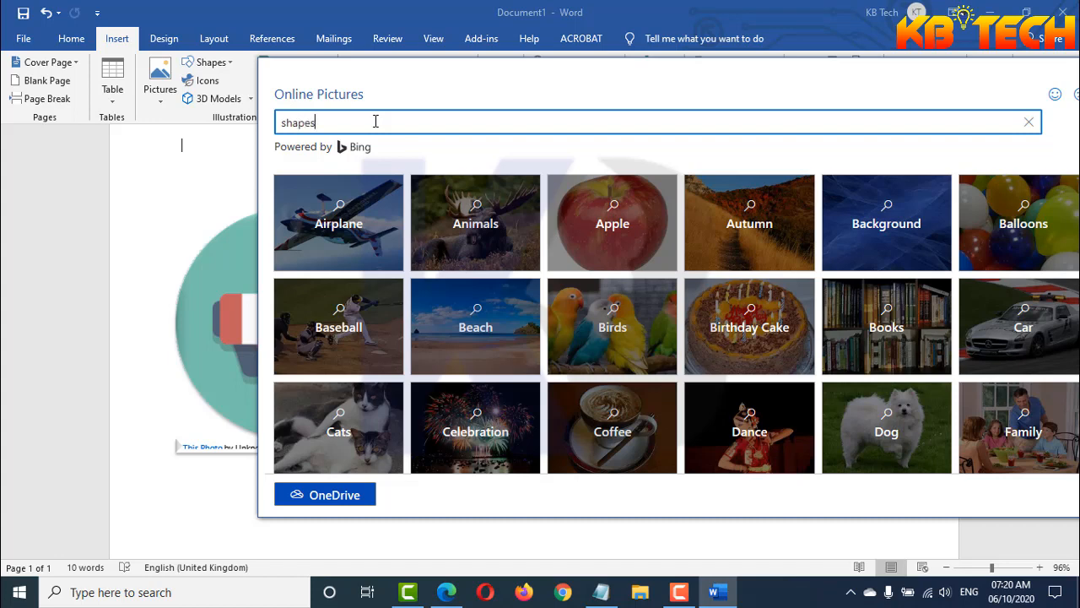
pyautogui.press('Return')
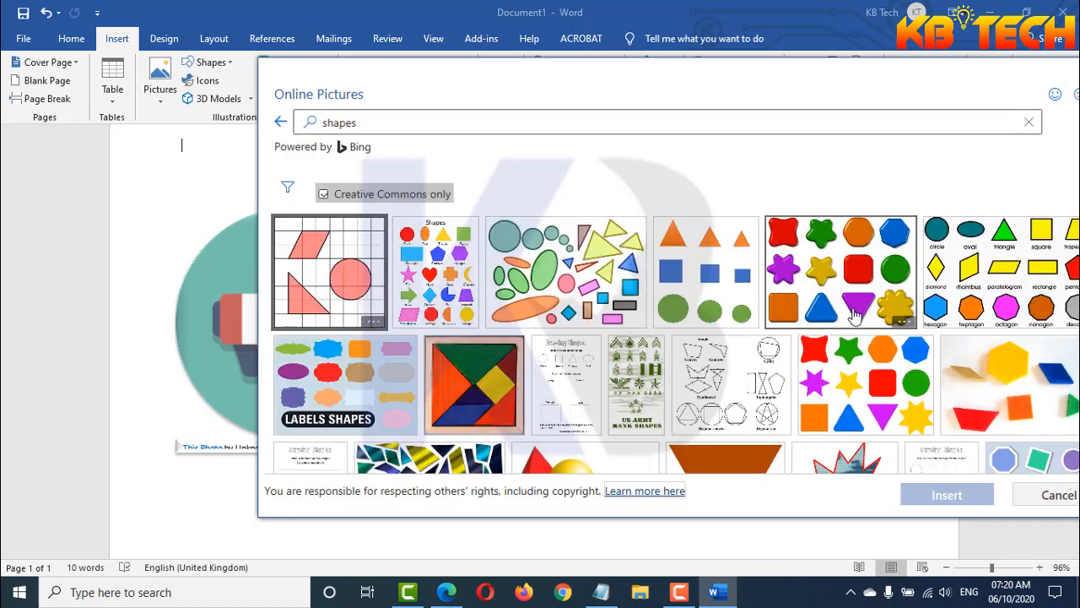
# Step: Browse up and down the online picture results for "shapes" to examine the available shape images
pyautogui.scroll(-3, 851, 375)
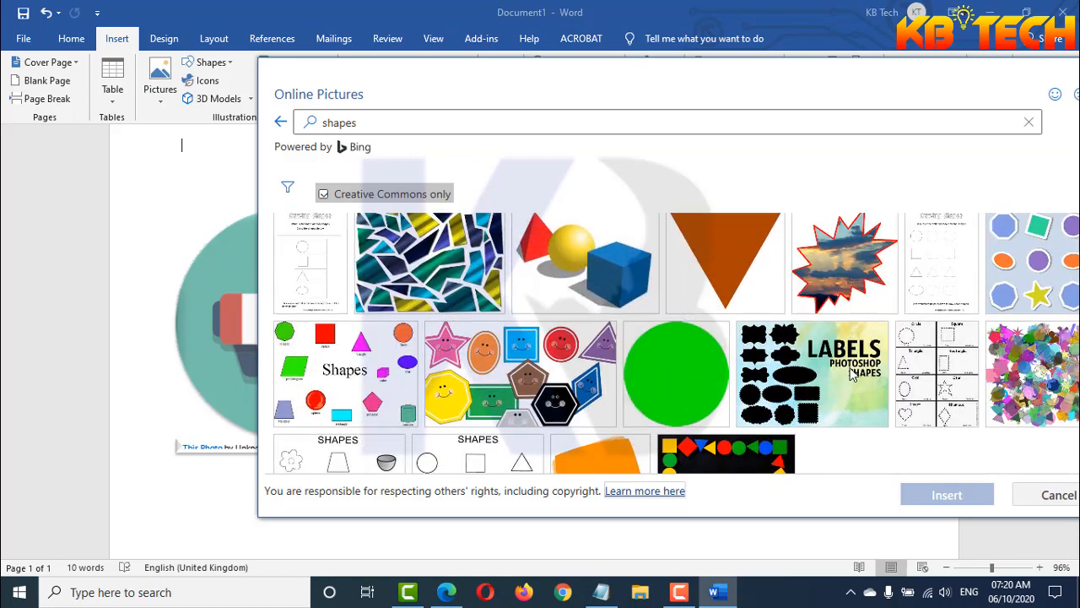
pyautogui.scroll(-2, 851, 375)
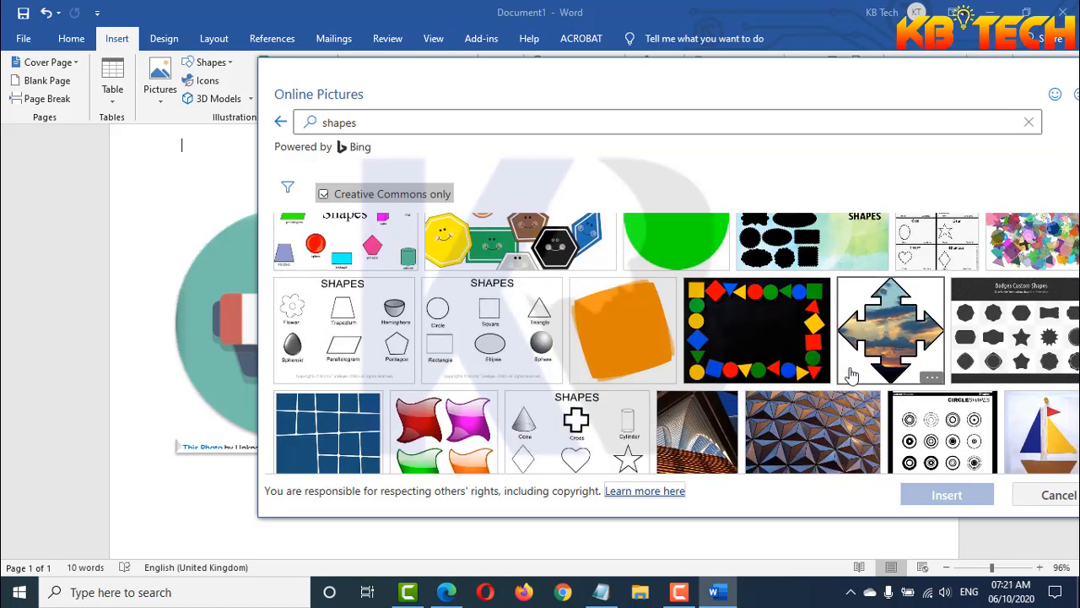
pyautogui.scroll(-2, 851, 374)
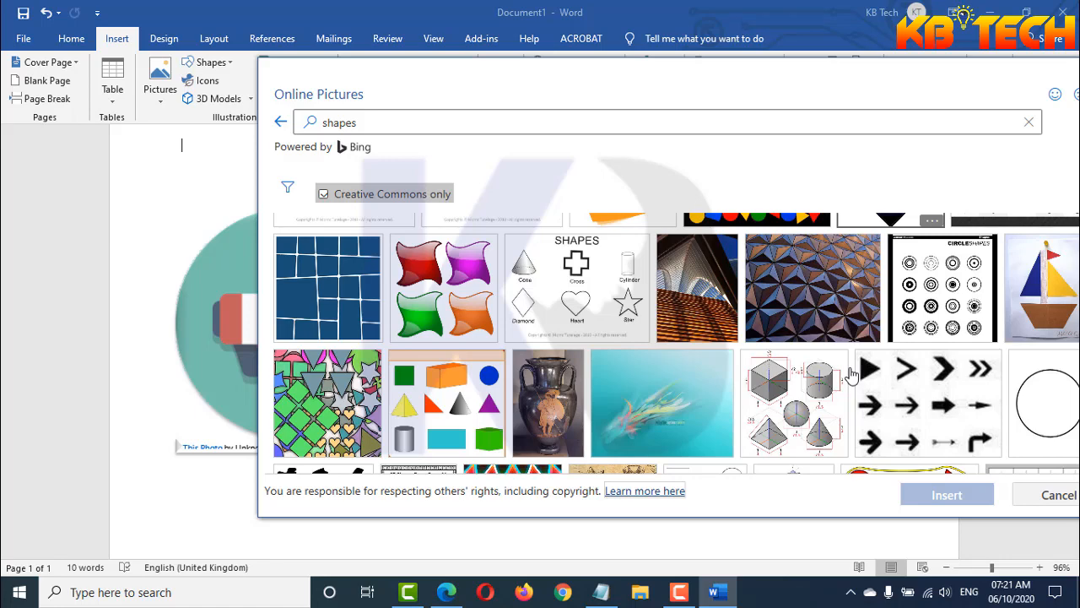
pyautogui.scroll(-2, 850, 375)
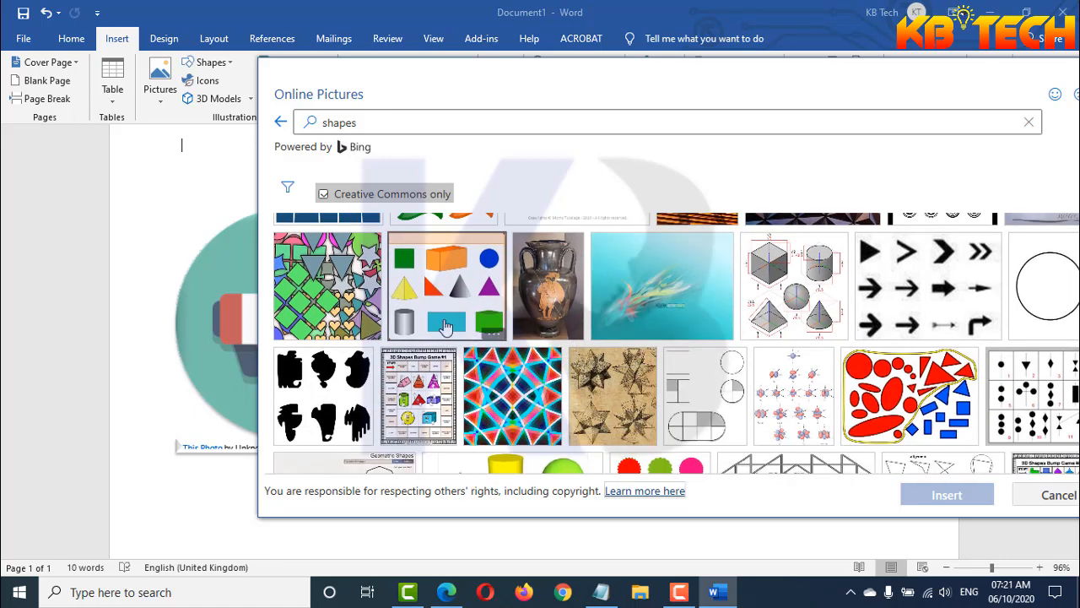
pyautogui.scroll(-2, 584, 407)
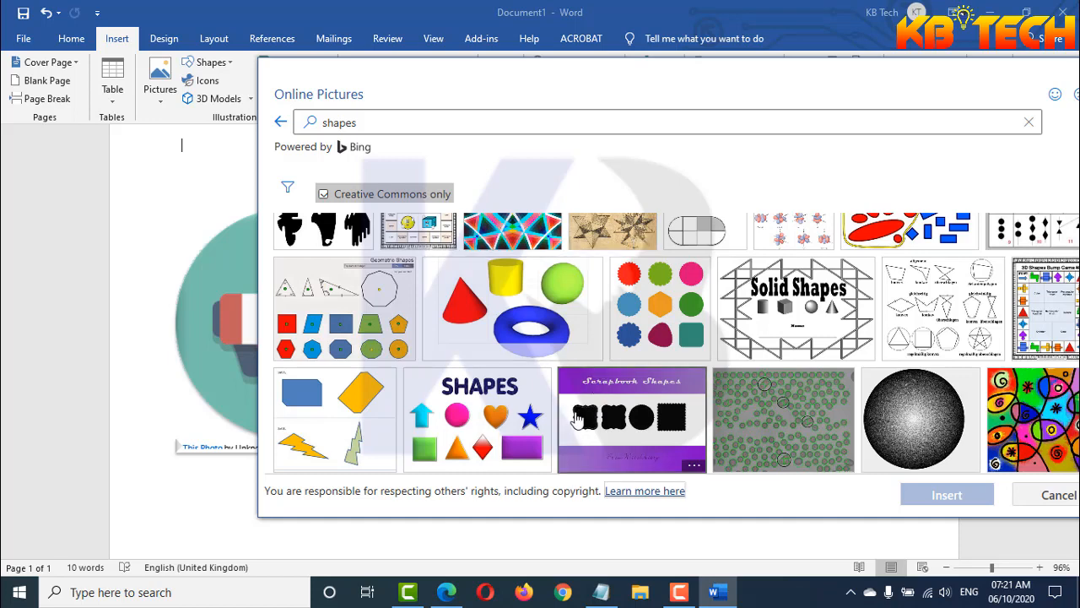
pyautogui.scroll(-3, 637, 416)
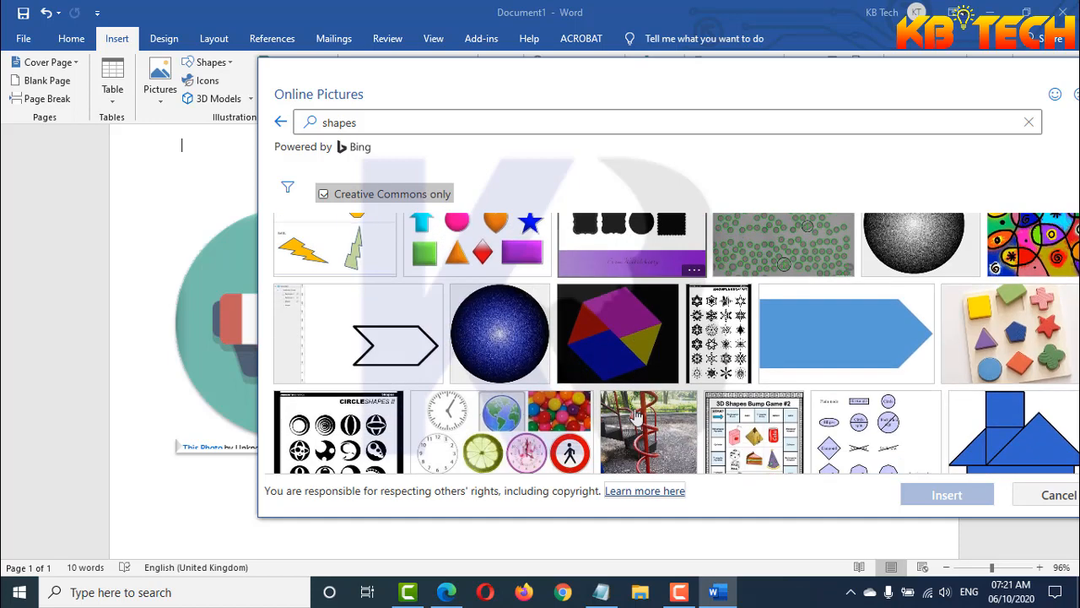
pyautogui.scroll(-3, 637, 416)
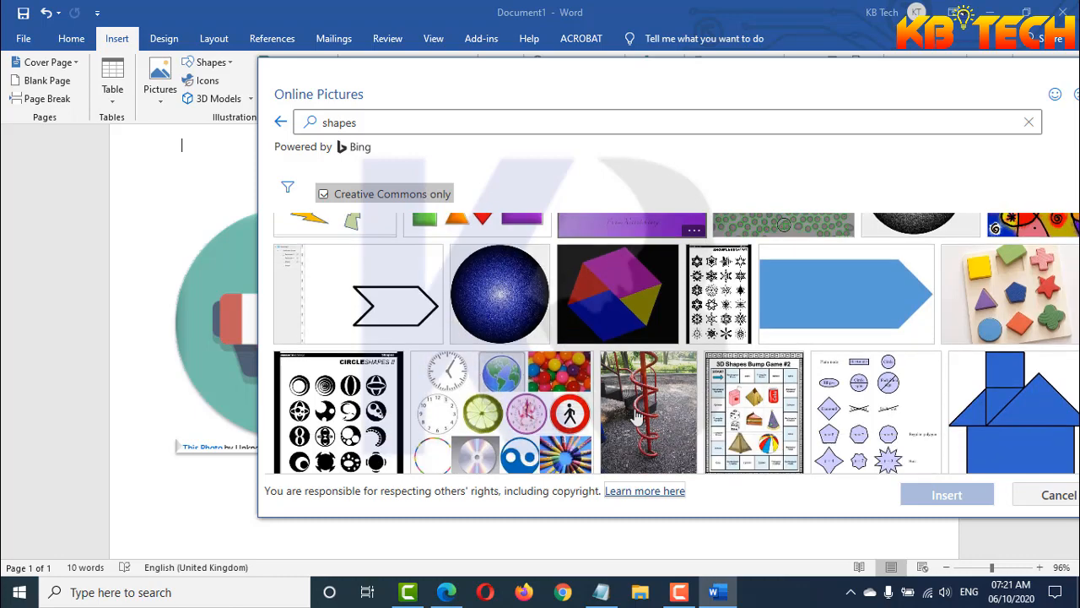
pyautogui.scroll(-3, 637, 416)
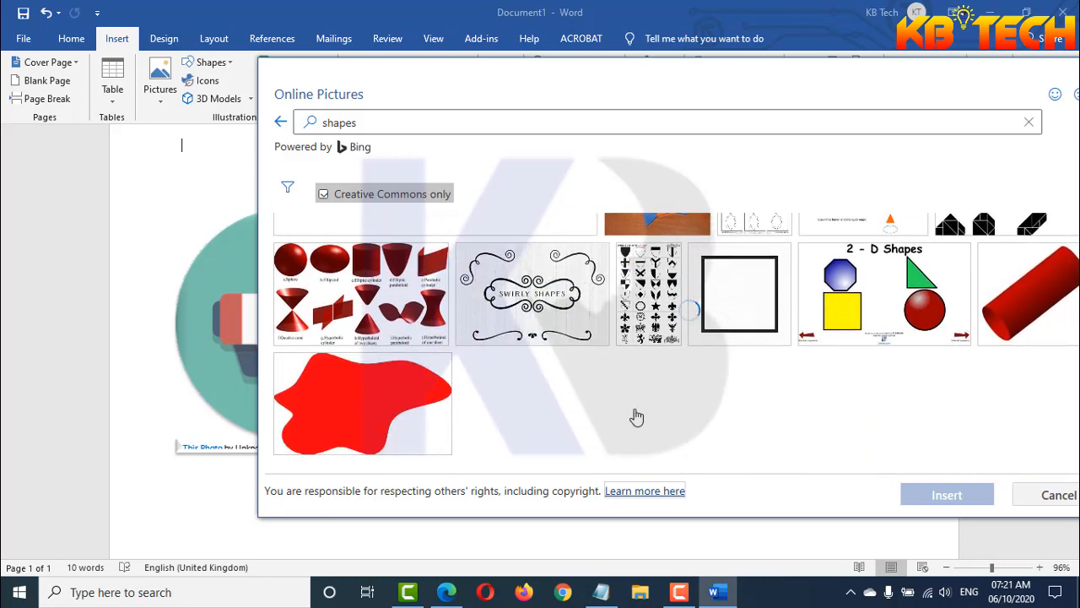
pyautogui.scroll(-10, 637, 417)
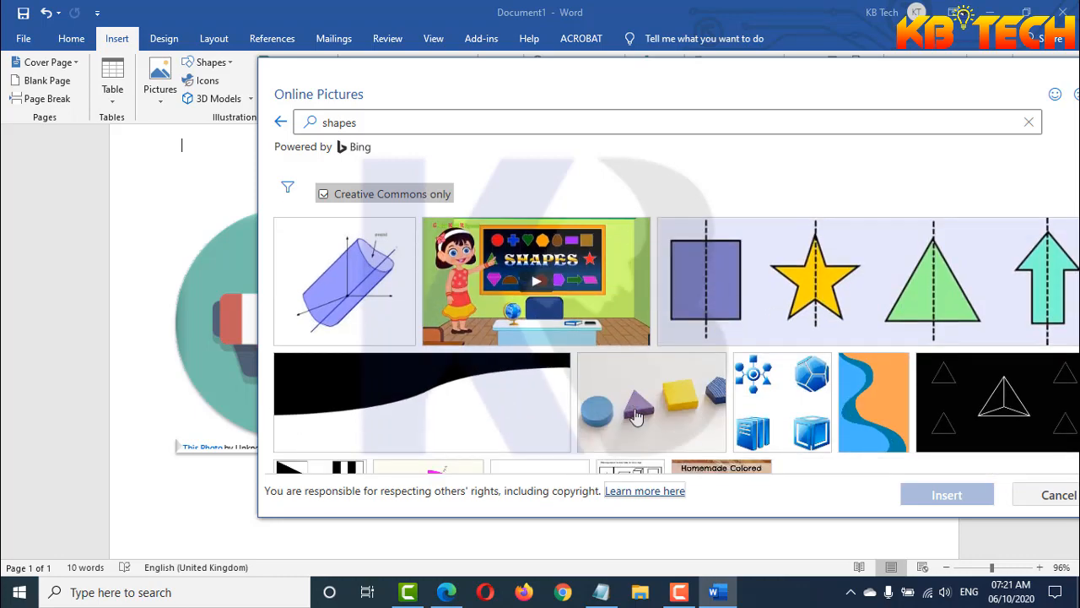
pyautogui.scroll(-5, 638, 416)
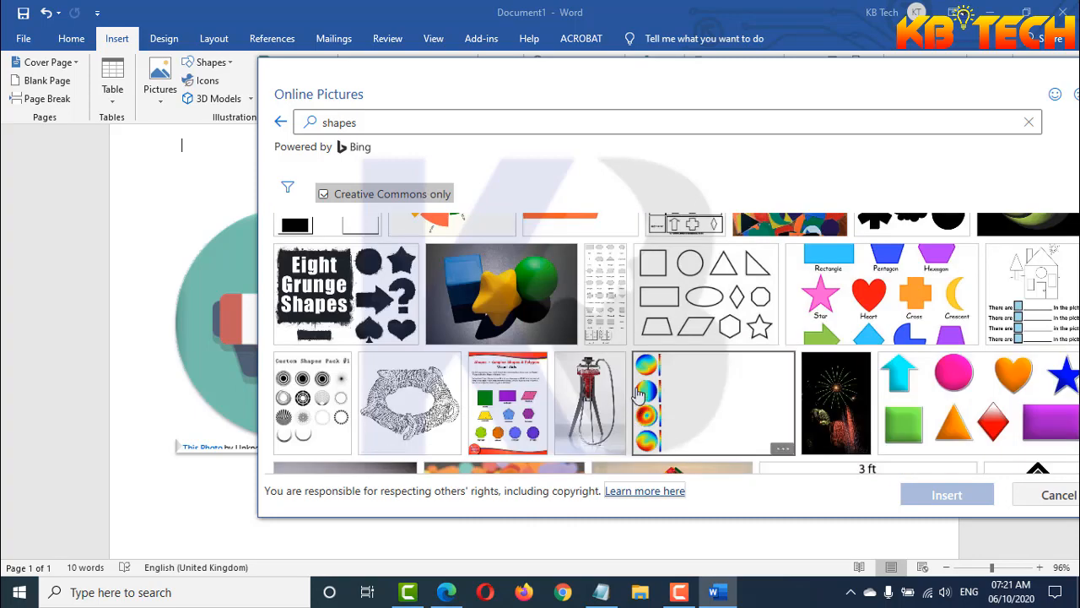
pyautogui.scroll(10, 639, 394)
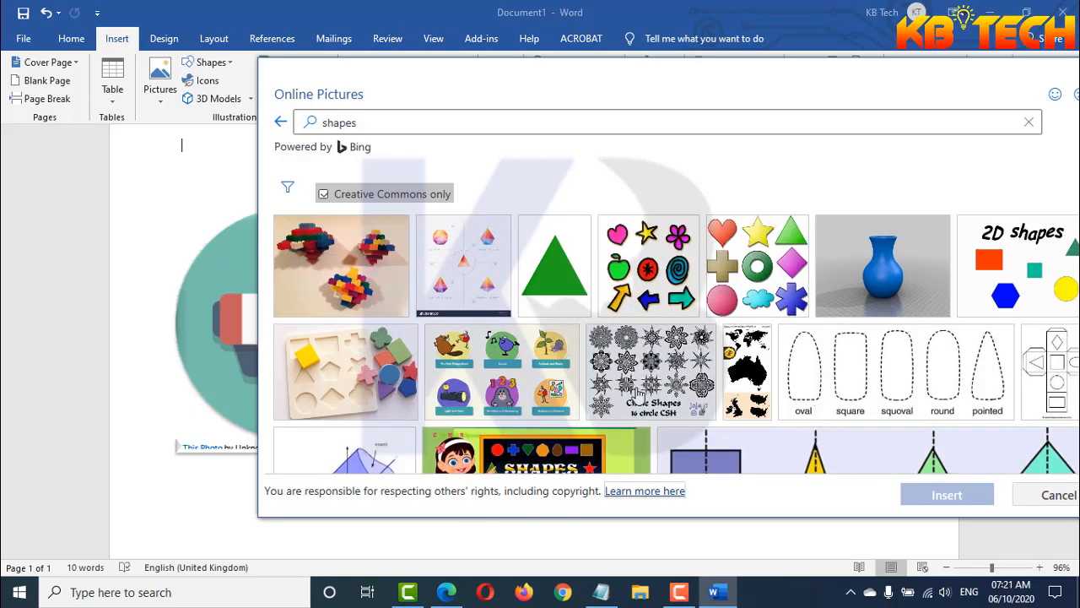
pyautogui.scroll(10, 639, 394)
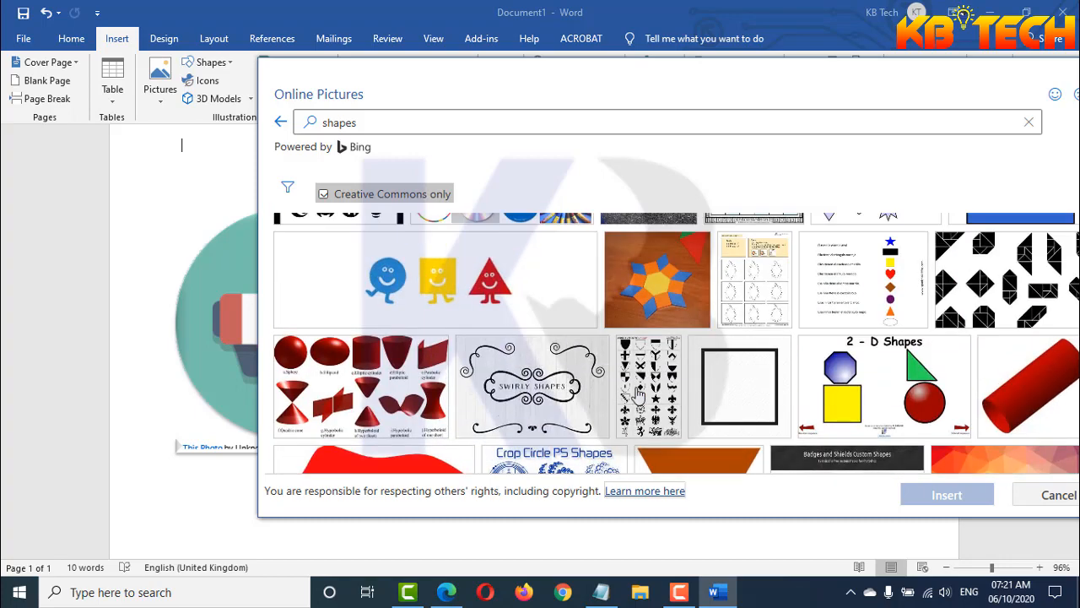
pyautogui.scroll(10, 639, 394)
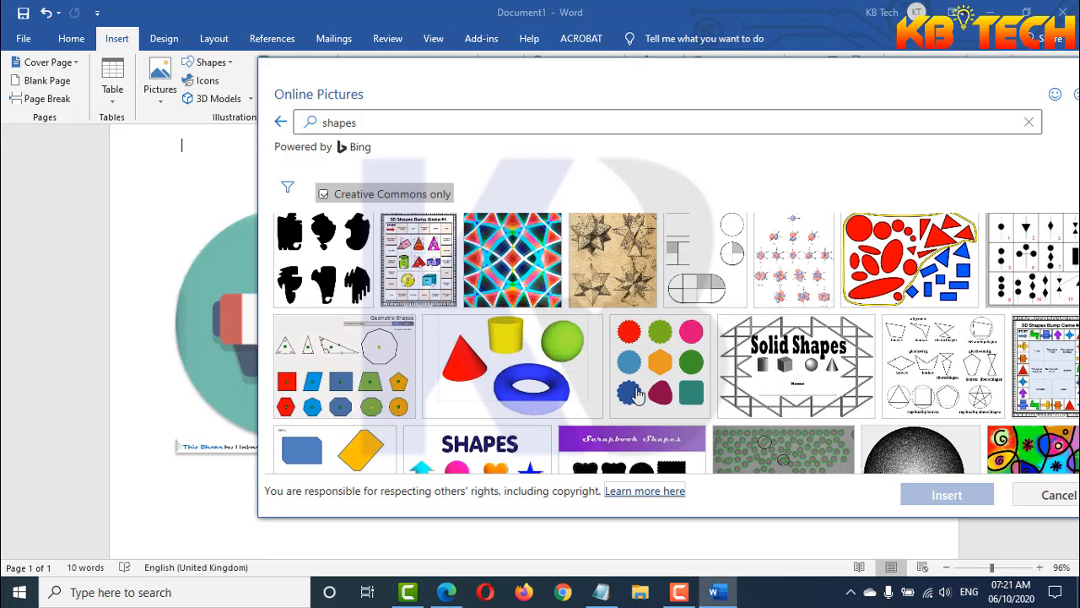
pyautogui.scroll(1, 639, 394)
pyautogui.scroll(3, 639, 394)
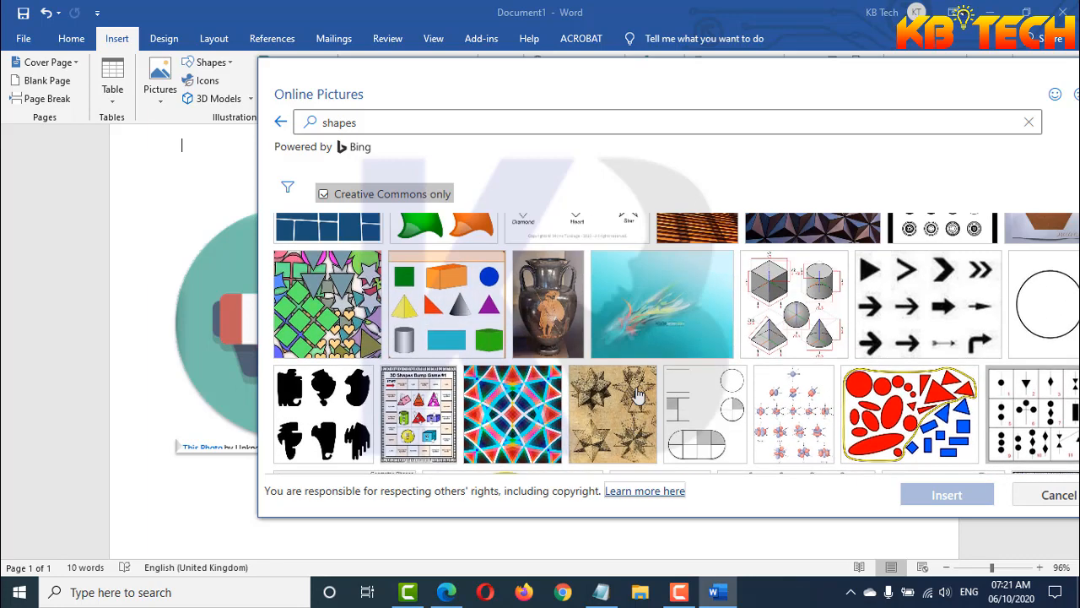
pyautogui.scroll(7, 639, 394)
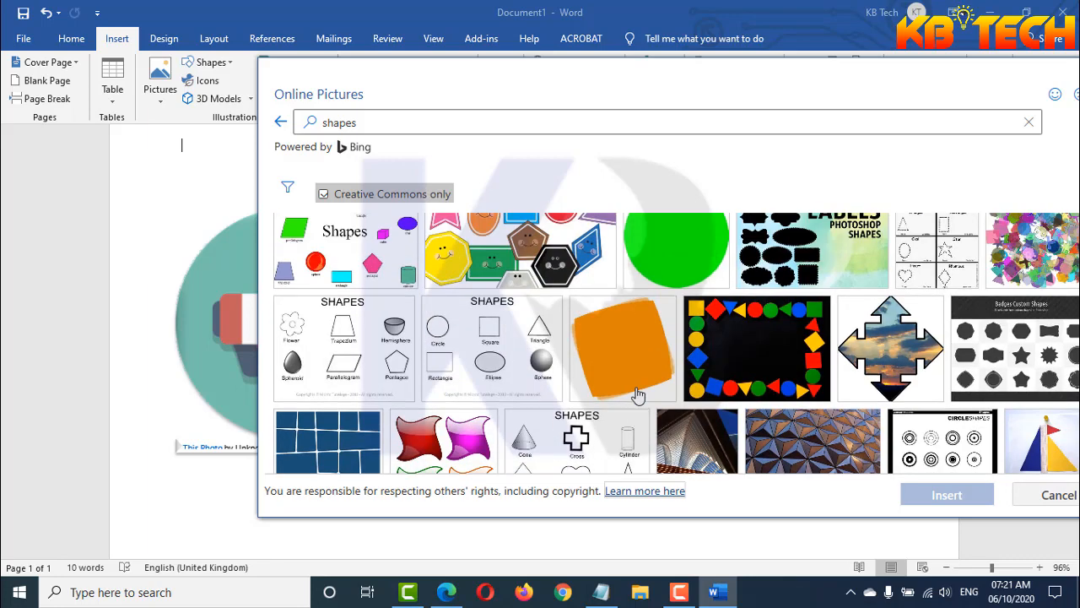
pyautogui.scroll(3, 639, 394)
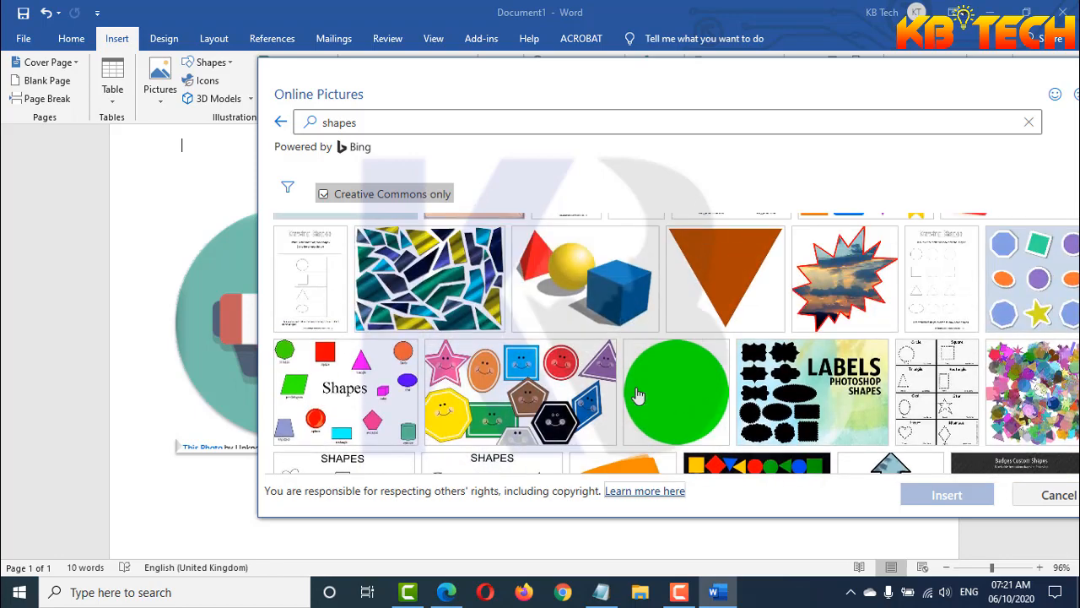
pyautogui.scroll(4, 639, 394)
pyautogui.scroll(-10, 639, 394)
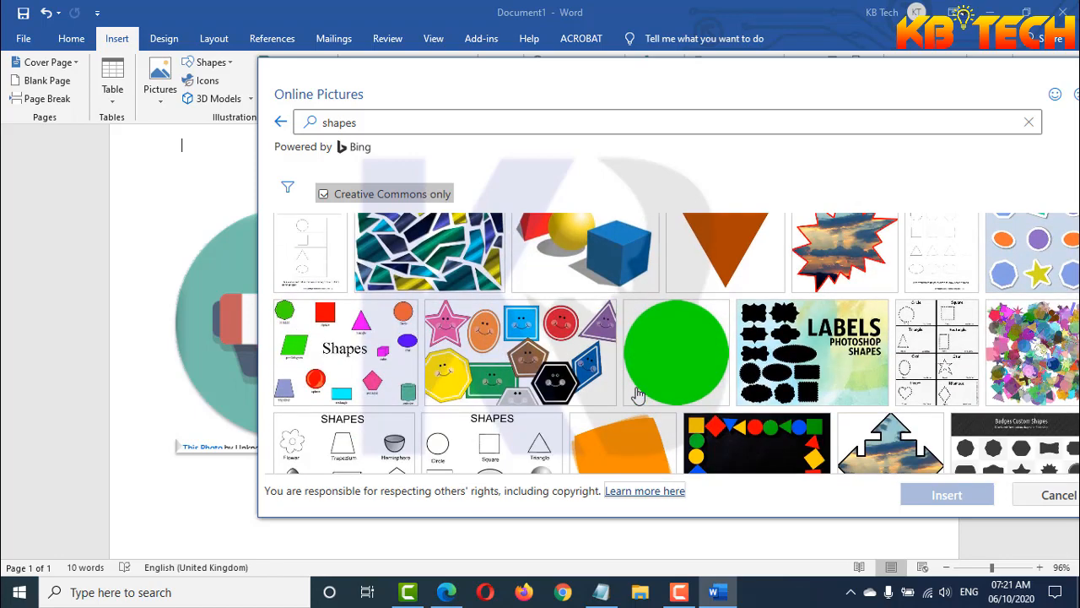
pyautogui.scroll(-13, 639, 394)
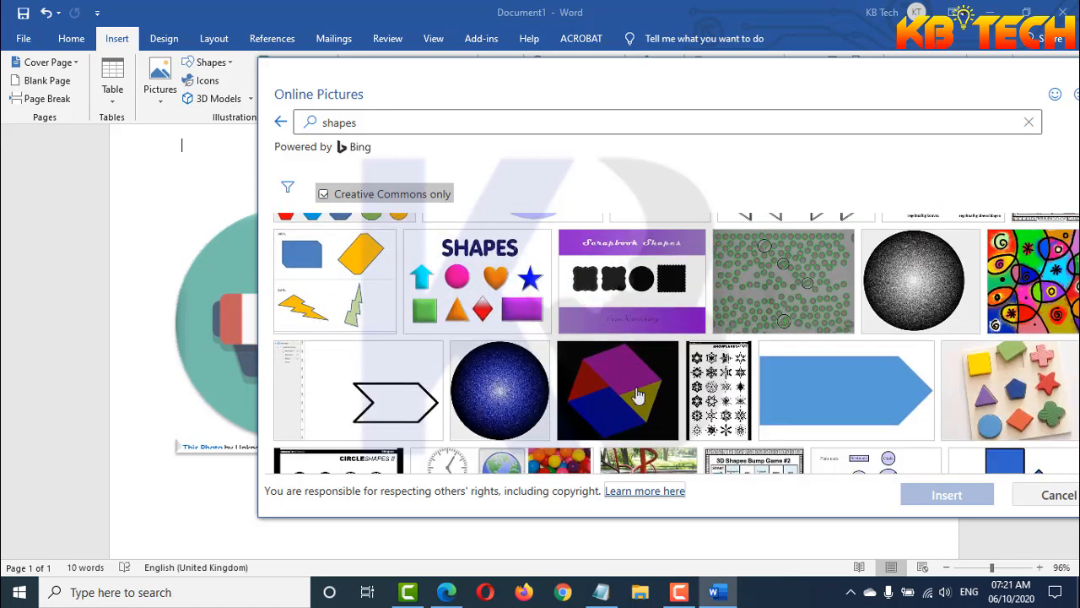
pyautogui.scroll(-10, 639, 394)
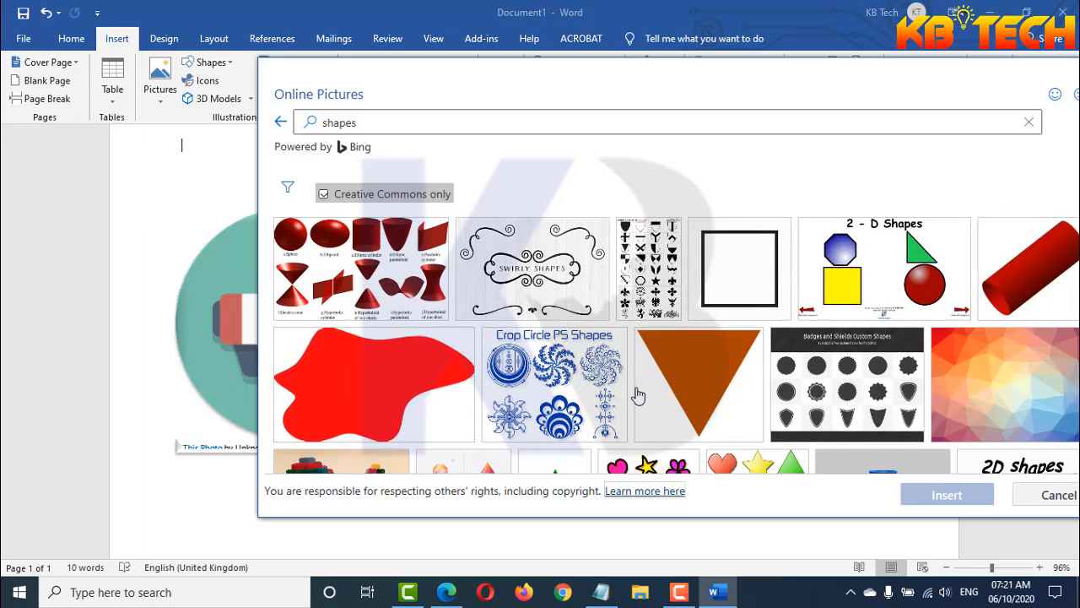
# Step: Insert the blue vase picture on a grey background from the "shapes" online picture results
pyautogui.scroll(-5, 639, 394)
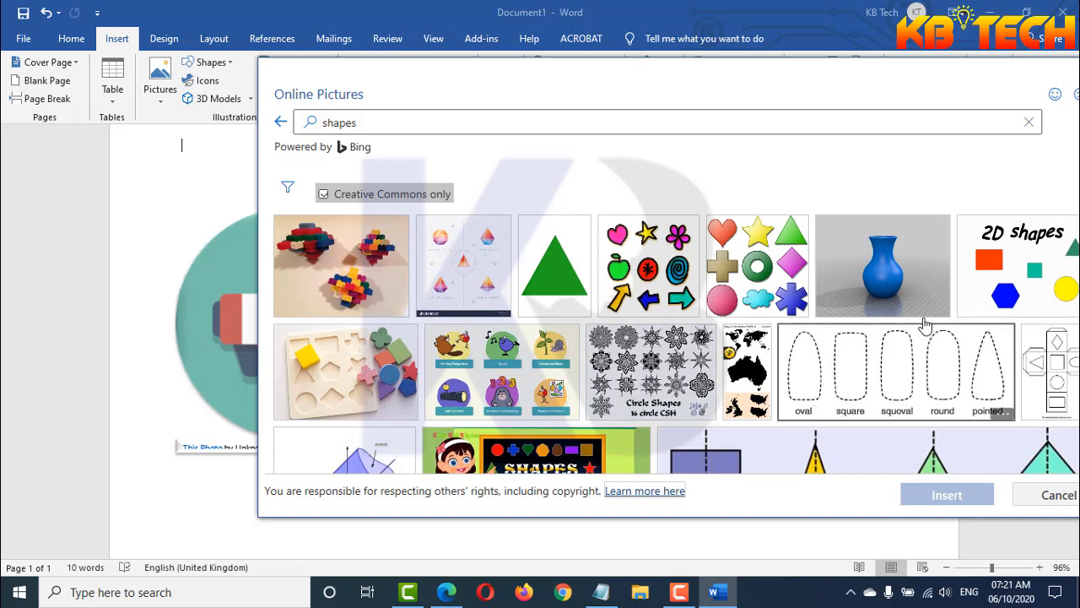
pyautogui.click(884, 272)
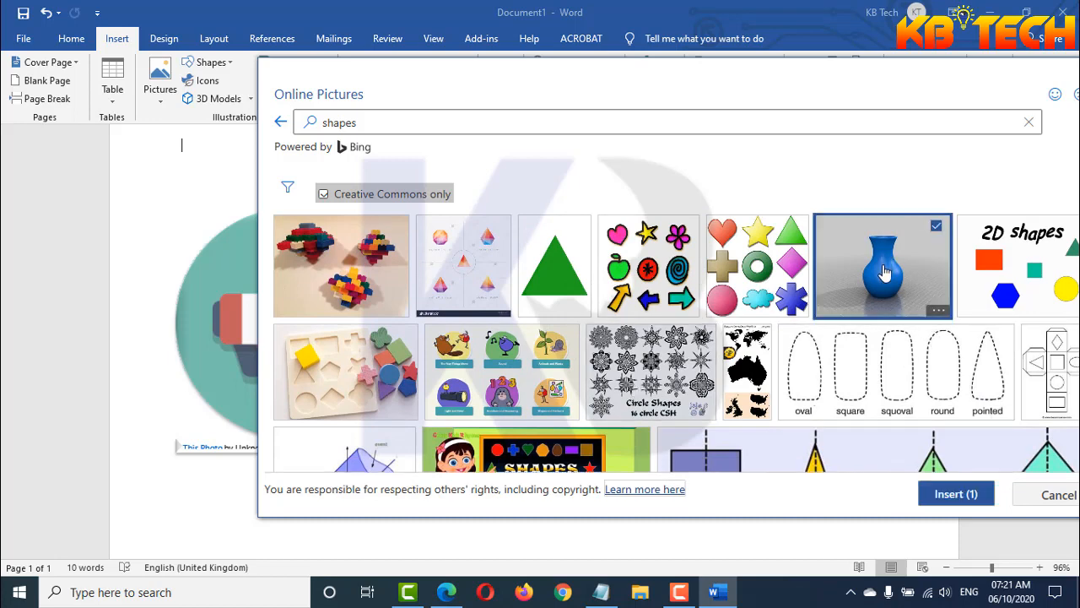
pyautogui.click(964, 498)
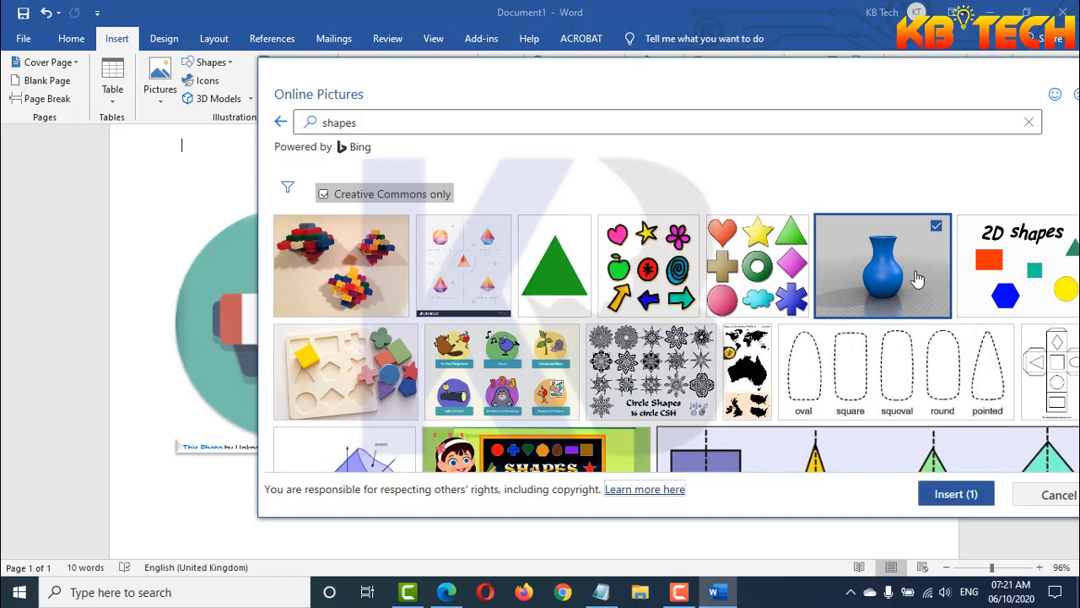
pyautogui.click(959, 498)
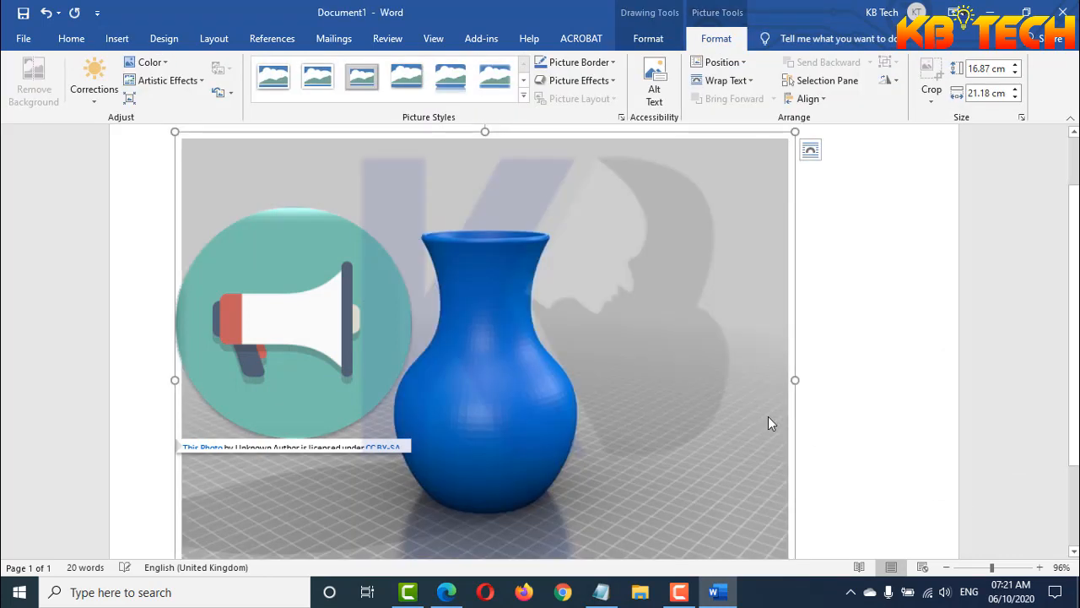
# Step: Apply text wrapping to the vase picture, shrink it to about 6.88 by 8.89 cm and move it to the page's right side
pyautogui.click(757, 85)
pyautogui.click(739, 161)
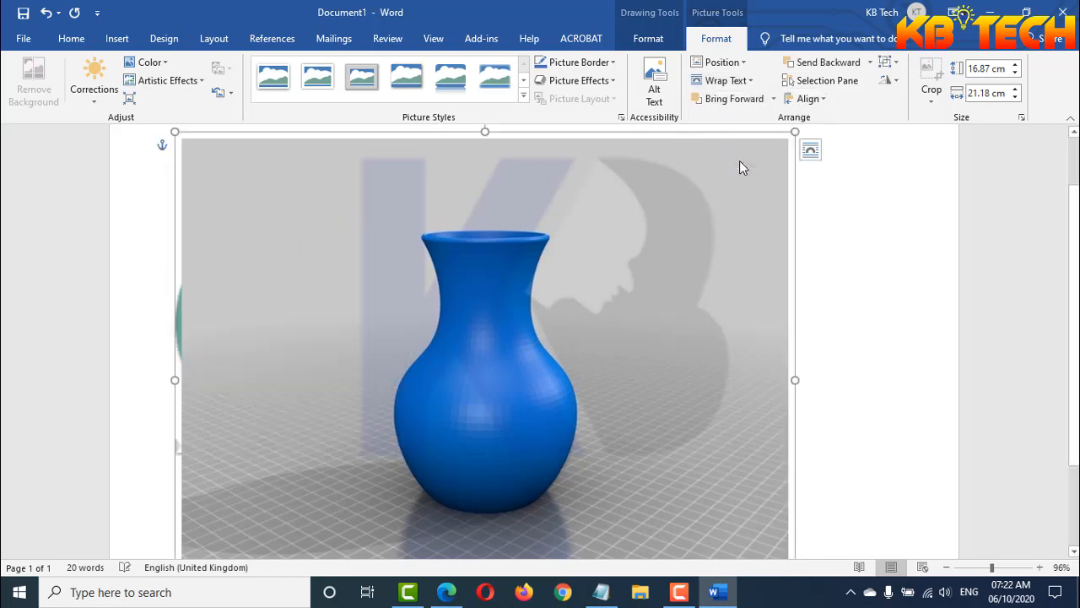
pyautogui.moveTo(794, 133); pyautogui.dragTo(498, 399)
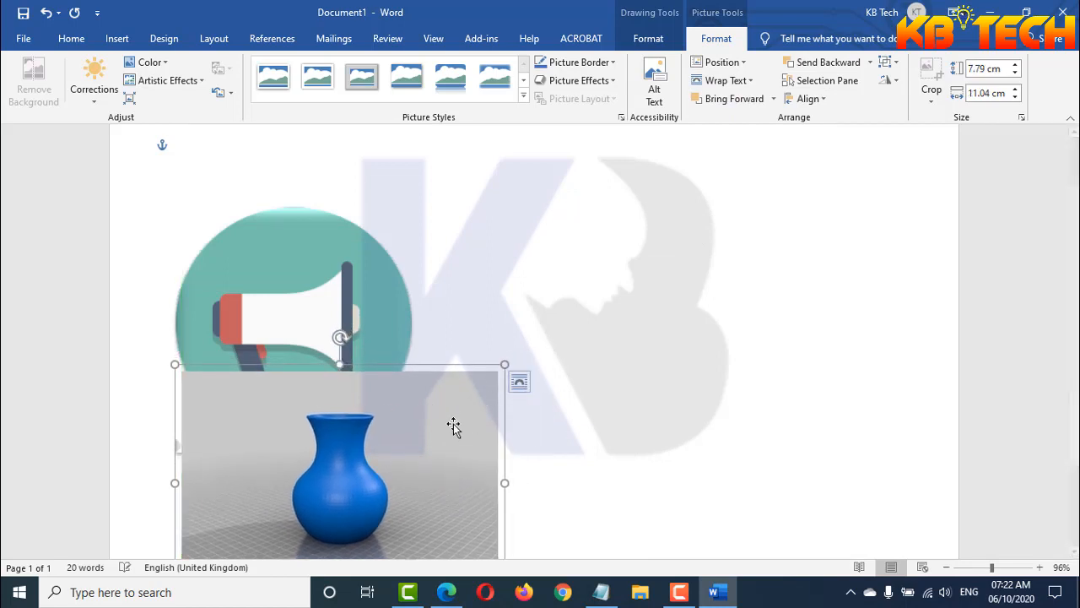
pyautogui.moveTo(451, 427); pyautogui.dragTo(775, 260)
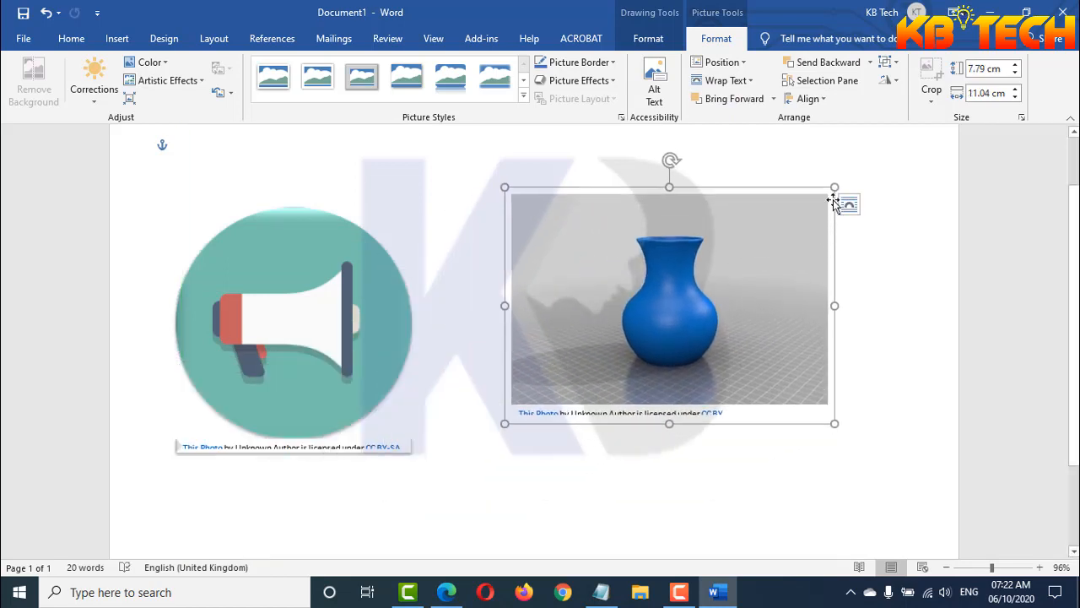
pyautogui.moveTo(831, 187); pyautogui.dragTo(773, 214)
pyautogui.moveTo(657, 319); pyautogui.dragTo(832, 314)
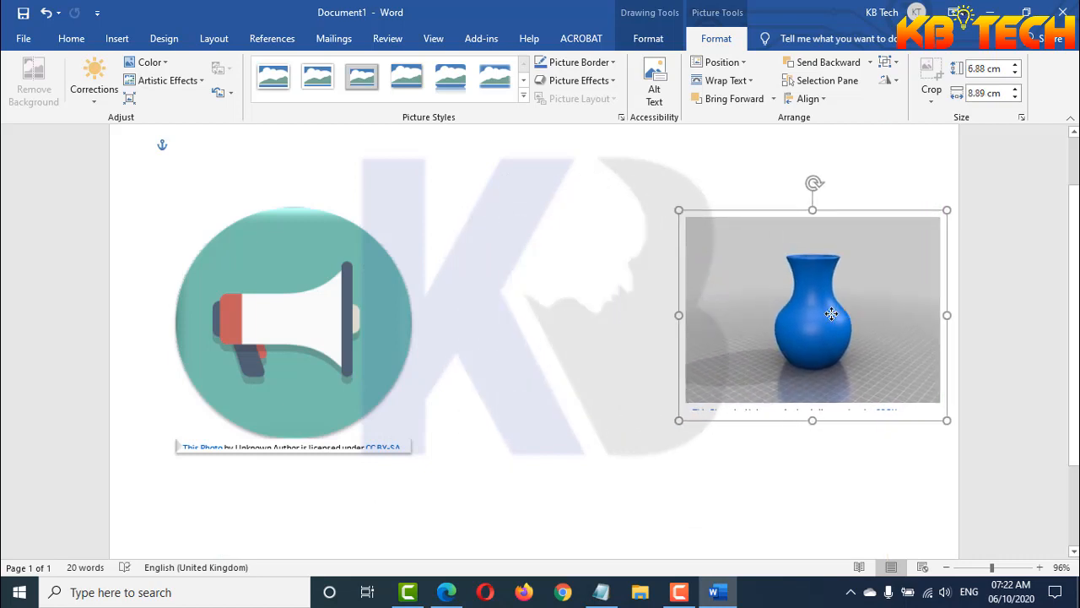
# Step: Insert the red apple picture with water droplets from the Apple category of Online Pictures
pyautogui.click(119, 40)
pyautogui.click(159, 81)
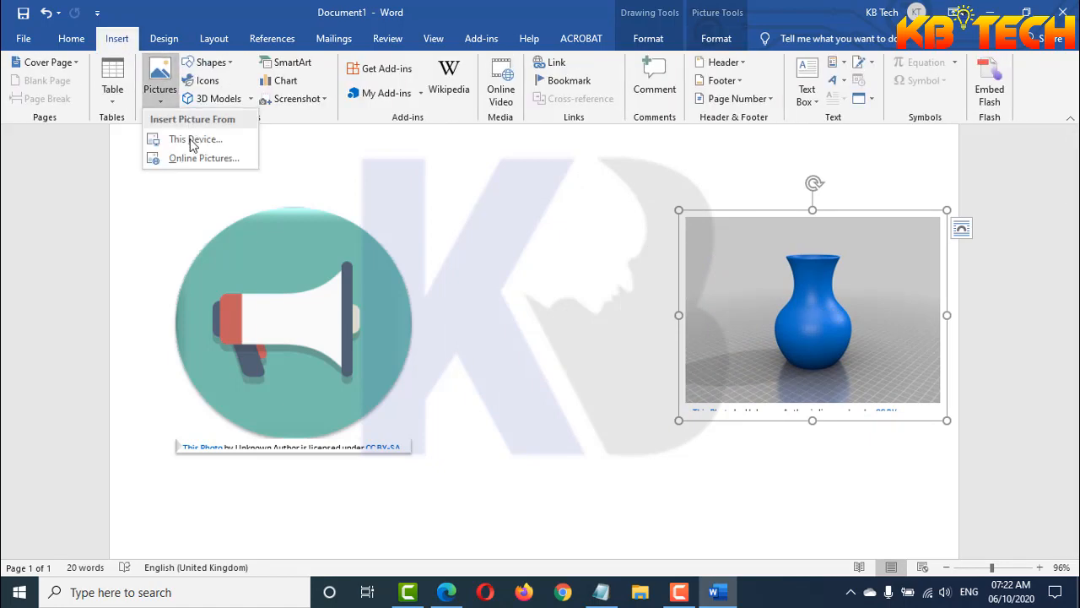
pyautogui.click(187, 159)
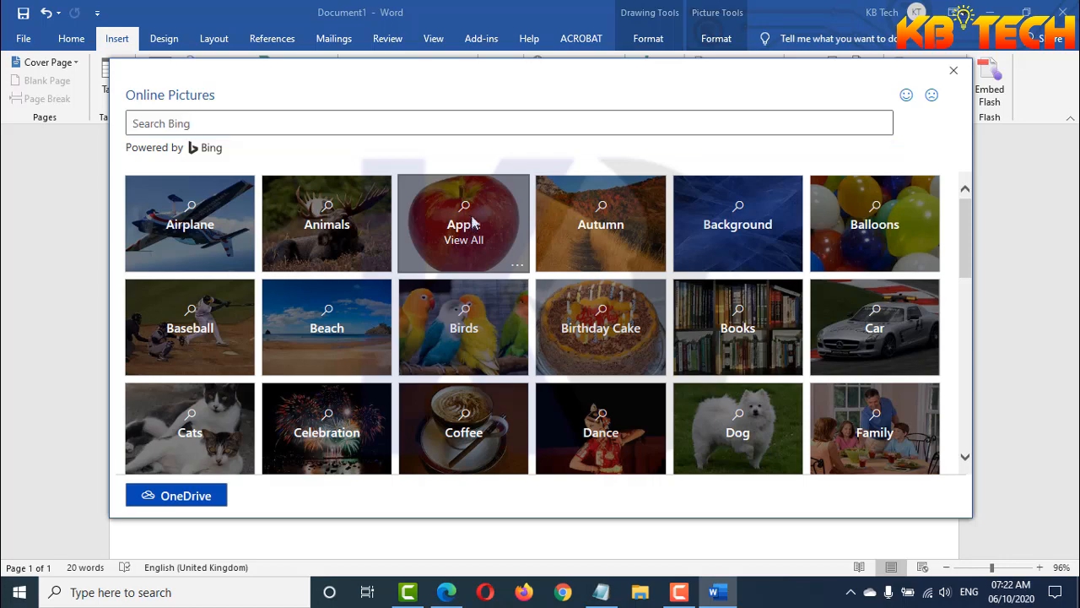
pyautogui.click(464, 224)
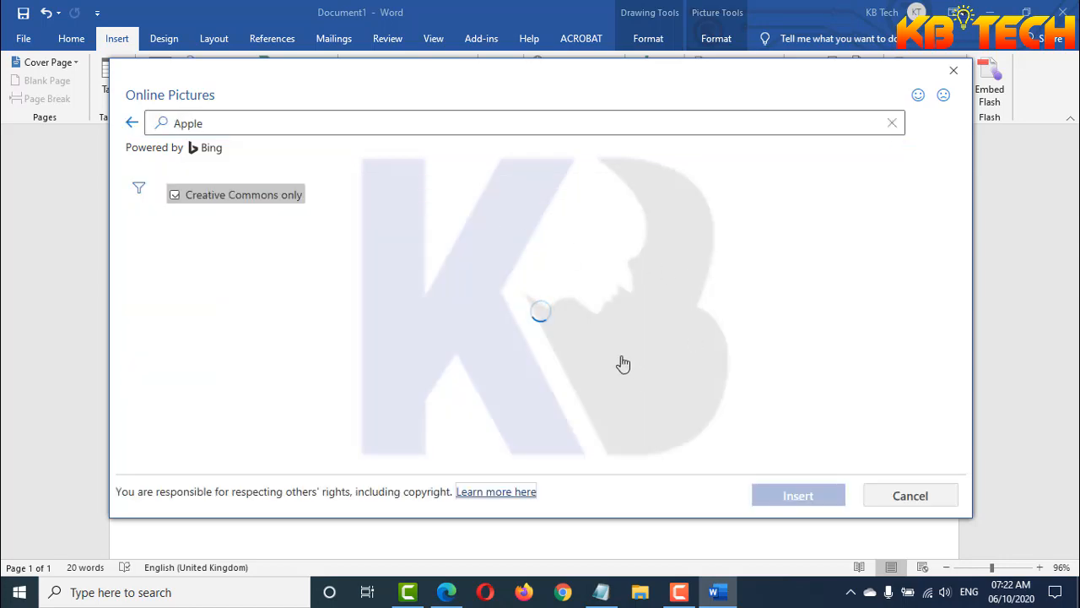
pyautogui.scroll(-5, 597, 337)
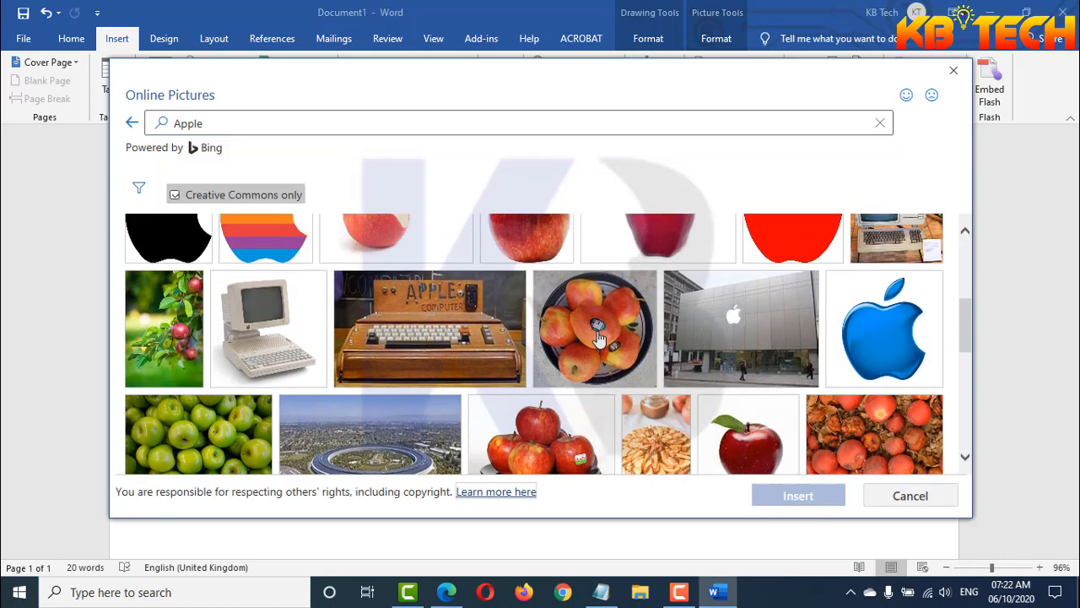
pyautogui.scroll(-5, 598, 338)
pyautogui.scroll(-3, 598, 338)
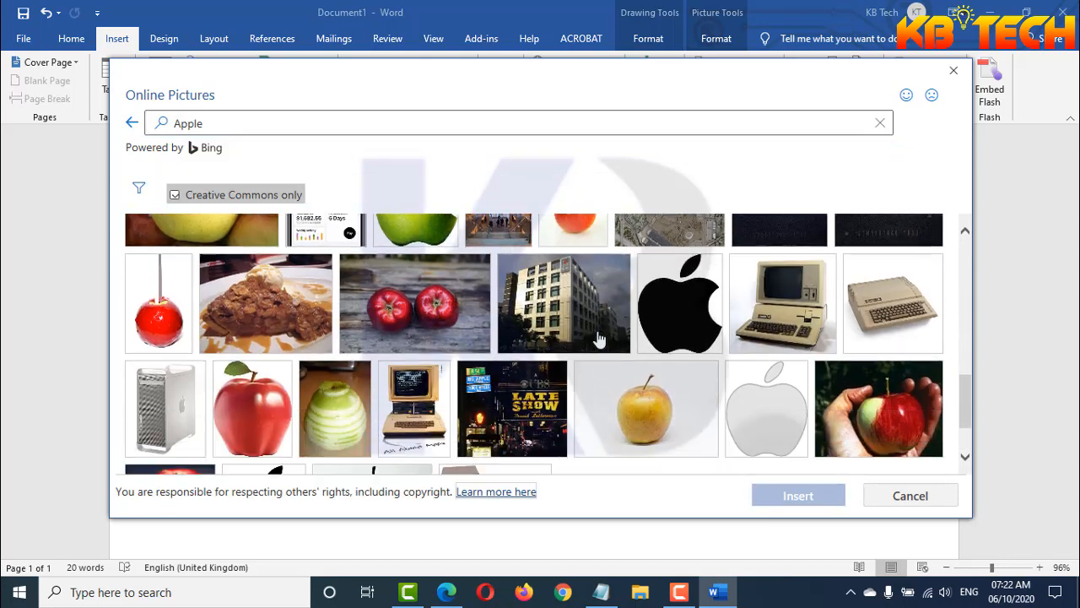
pyautogui.scroll(-1, 363, 422)
pyautogui.click(367, 411)
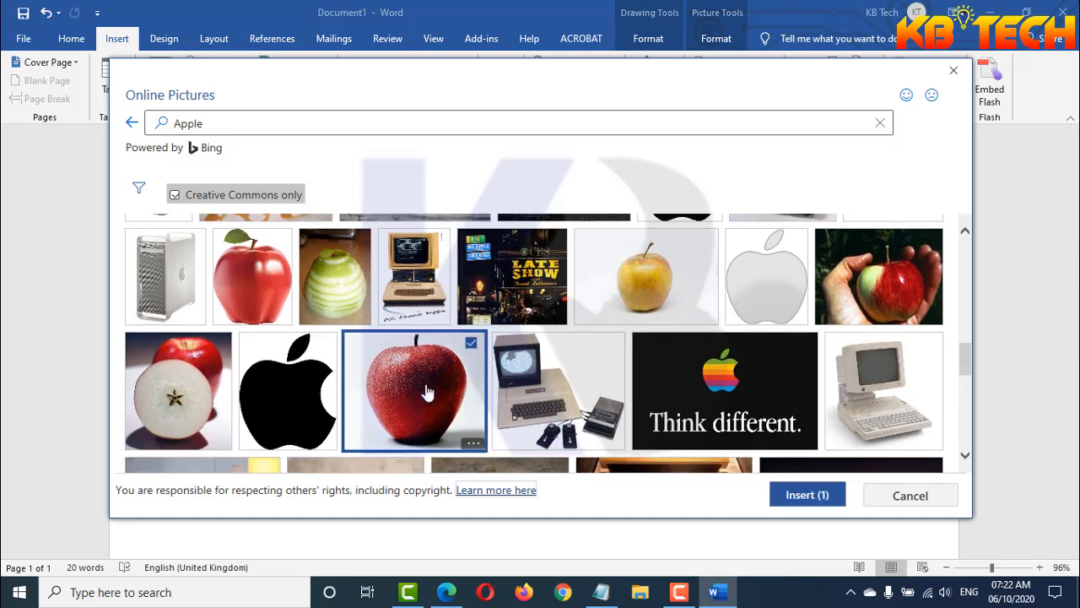
pyautogui.click(808, 487)
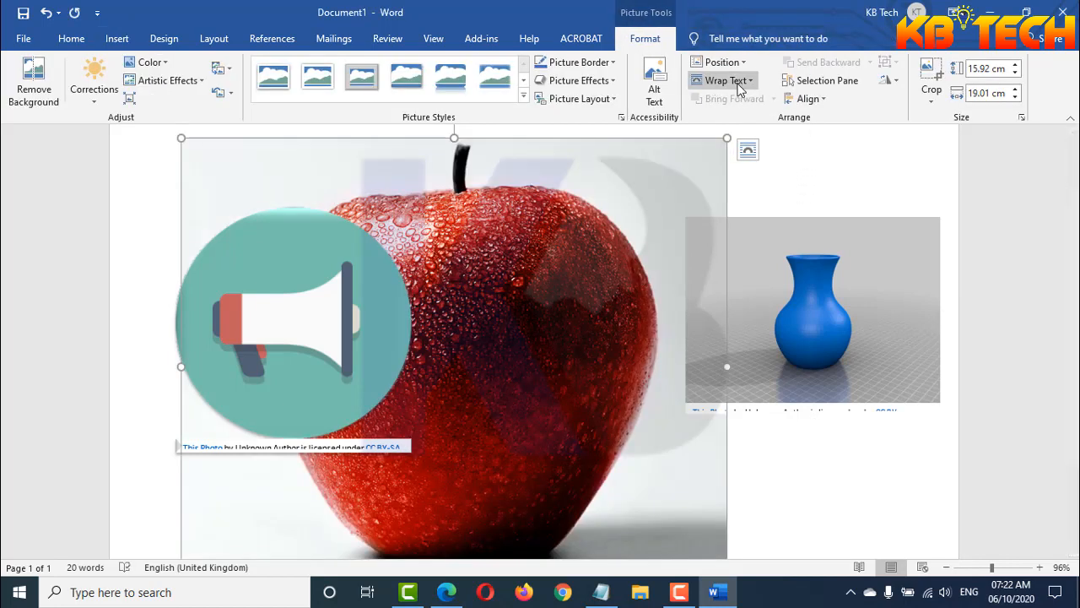
# Step: Apply text wrapping to the apple picture, shrink it to about 8.74 by 10.44 cm and place it between the megaphone and the vase
pyautogui.click(738, 83)
pyautogui.click(738, 162)
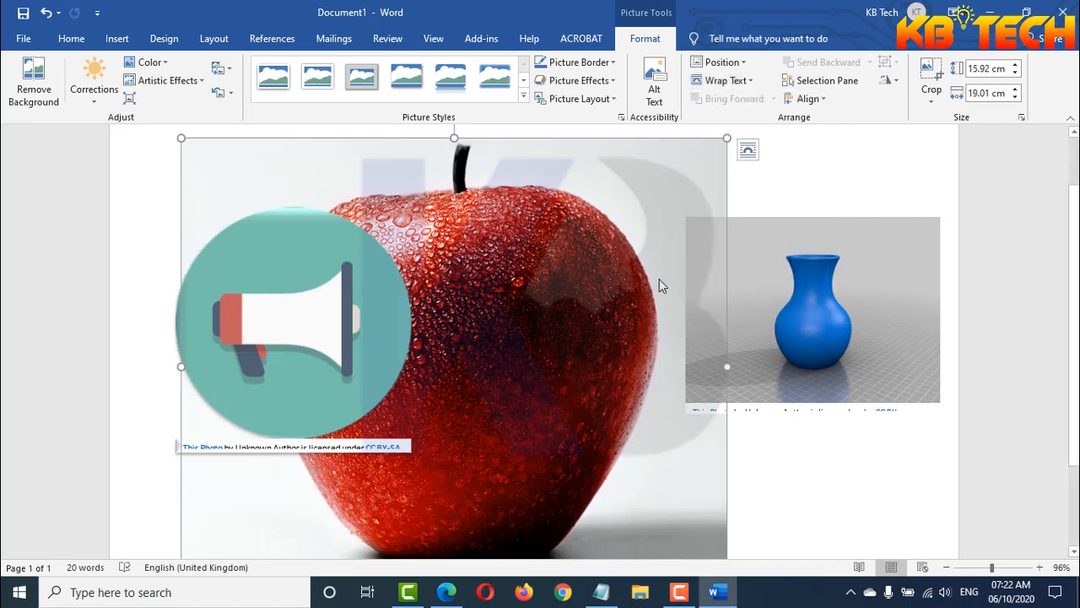
pyautogui.moveTo(726, 138); pyautogui.dragTo(687, 267)
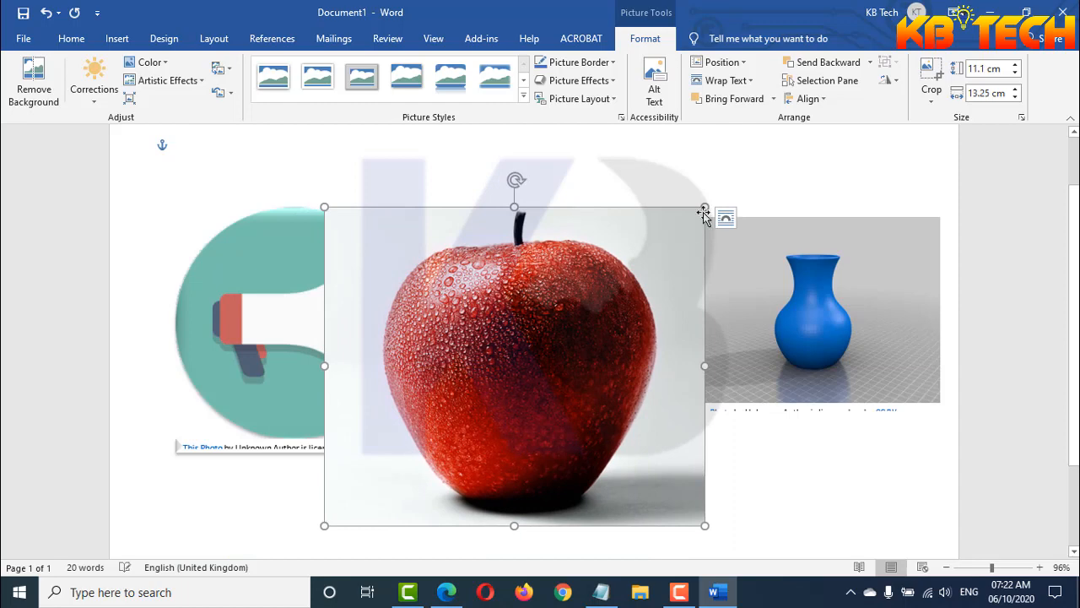
pyautogui.moveTo(707, 208); pyautogui.dragTo(625, 274)
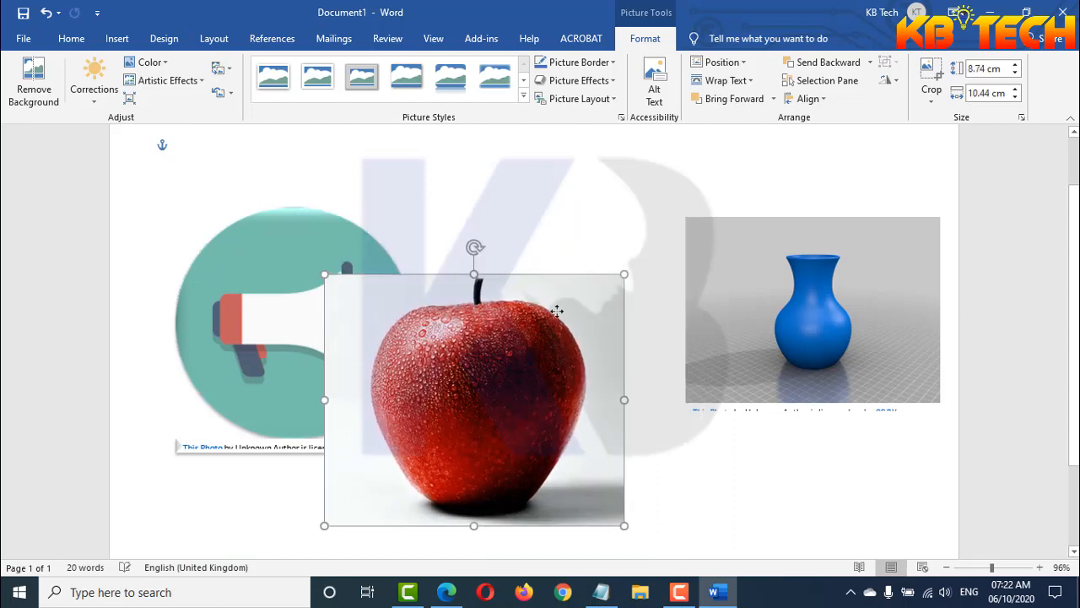
pyautogui.moveTo(519, 365); pyautogui.dragTo(585, 271)
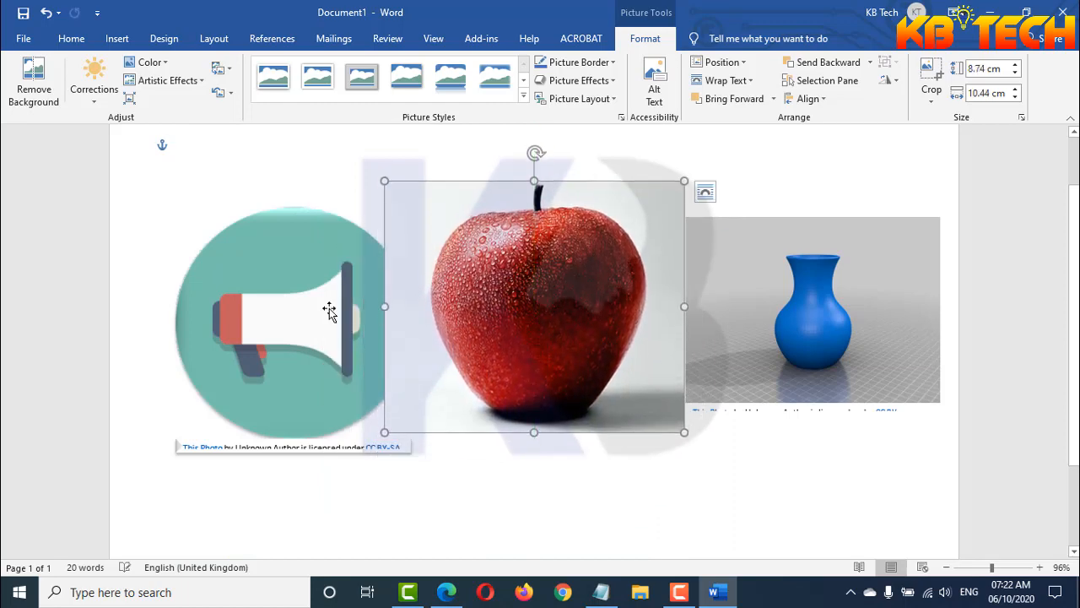
# Step: Space out the three pictures by moving the megaphone left, the vase slightly right and the apple slightly down, and deselect them
pyautogui.click(297, 307)
pyautogui.moveTo(298, 308); pyautogui.dragTo(286, 307)
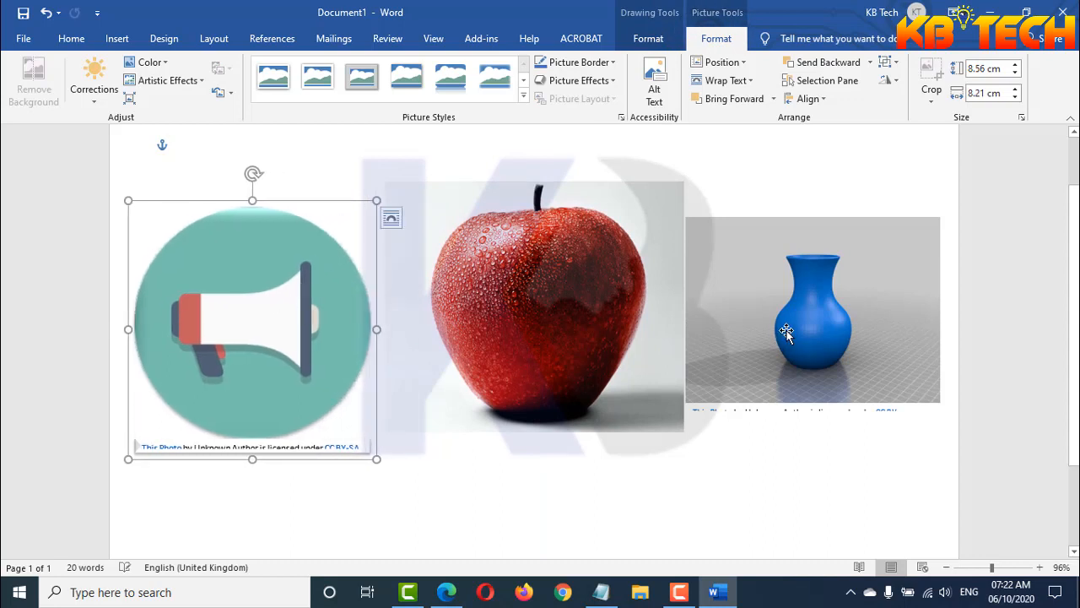
pyautogui.moveTo(784, 330); pyautogui.dragTo(795, 329)
pyautogui.moveTo(535, 295); pyautogui.dragTo(532, 304)
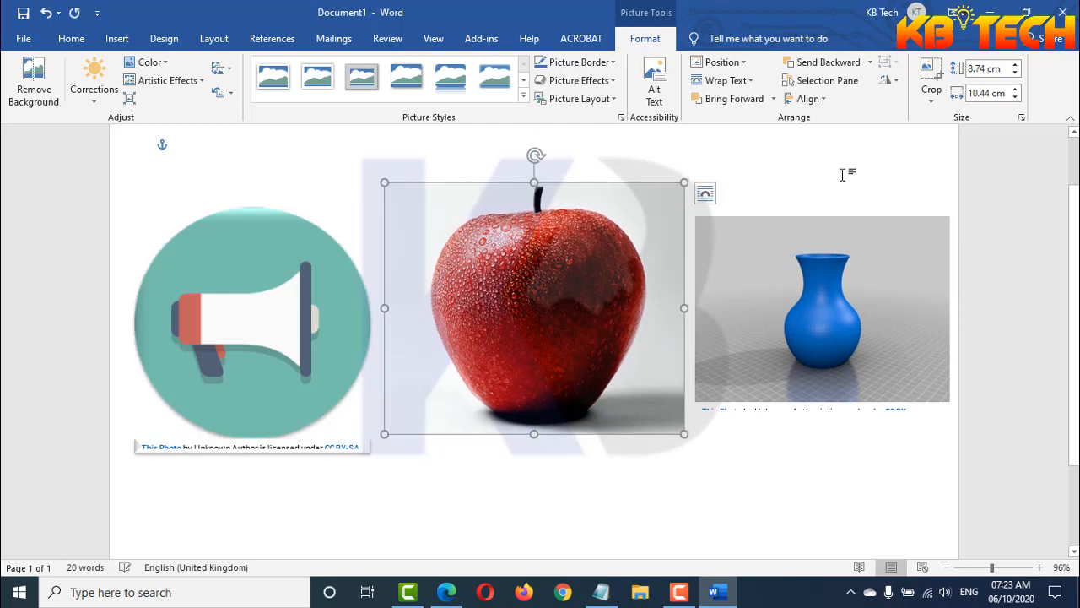
pyautogui.click(844, 174)
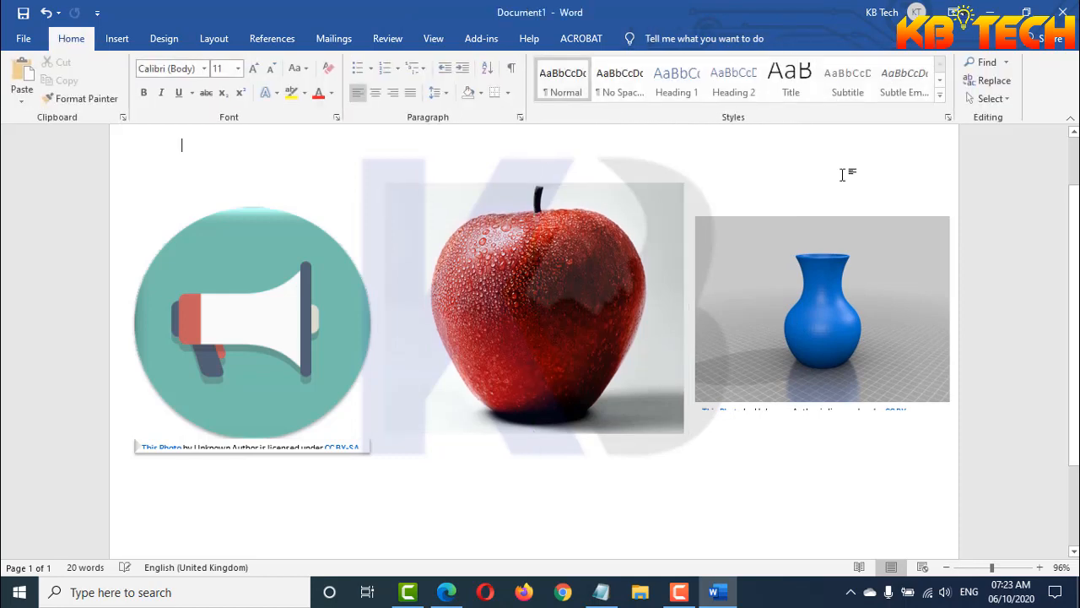
# Step: Enlarge the apple picture to about 8.99 by 10.73 cm and deselect it
pyautogui.click(612, 314)
pyautogui.moveTo(685, 175)
pyautogui.mouseDown()
pyautogui.moveTo(697, 169)
pyautogui.moveTo(688, 174)
pyautogui.mouseUp()
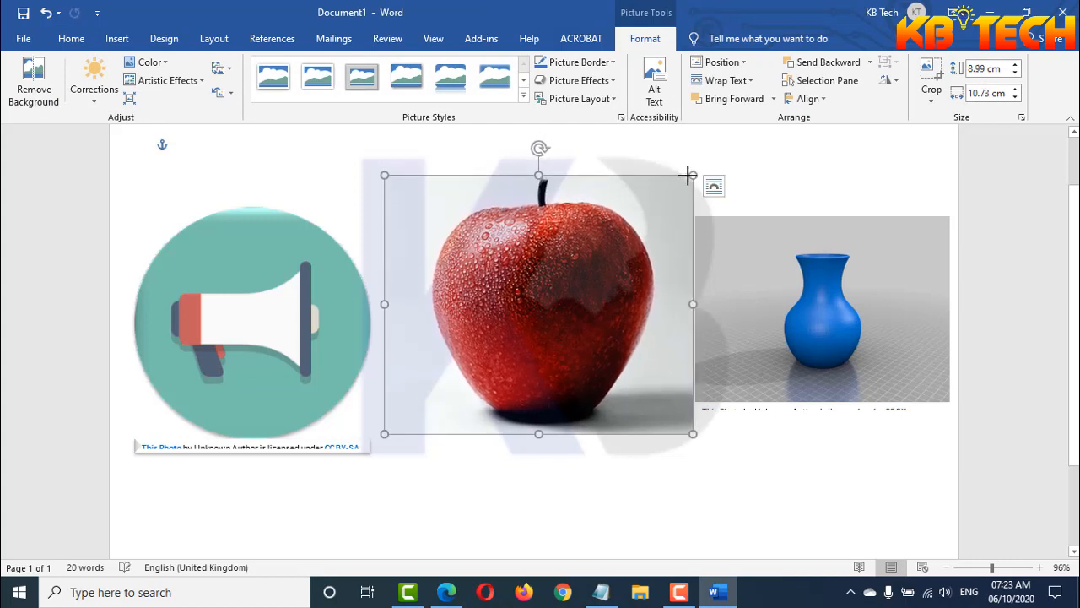
pyautogui.click(818, 167)
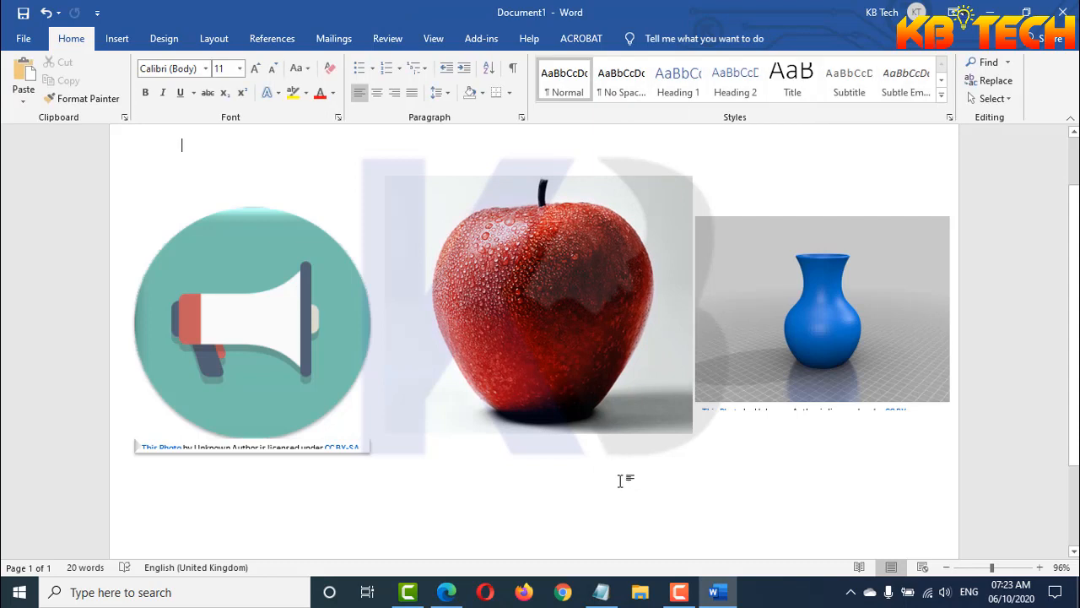